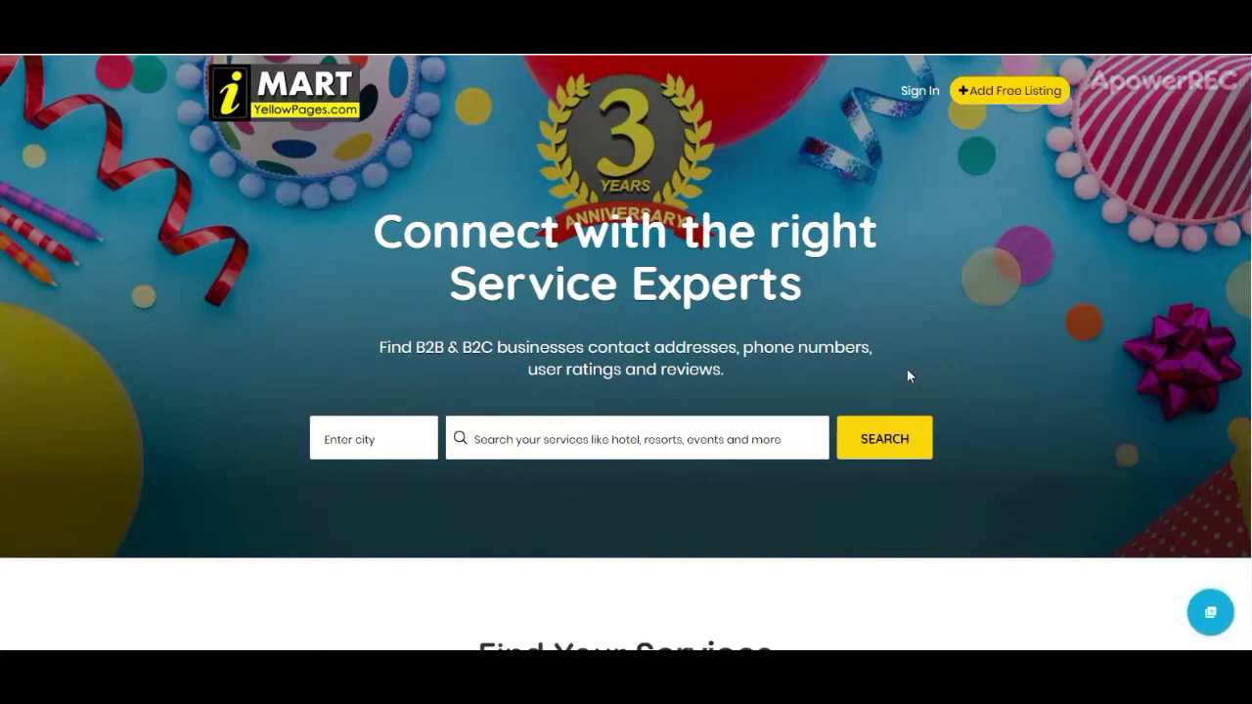
# Step: Set the search city to Chennai
pyautogui.click(377, 438)
pyautogui.click(526, 440)
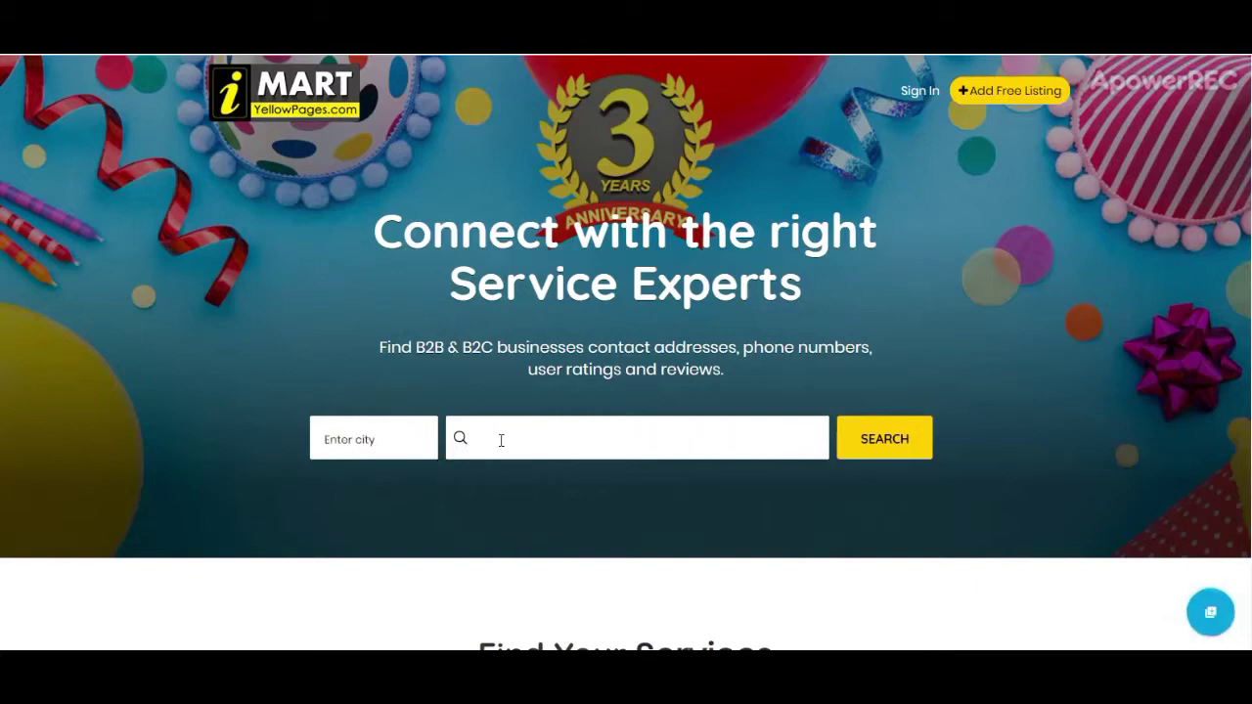
pyautogui.click(374, 439)
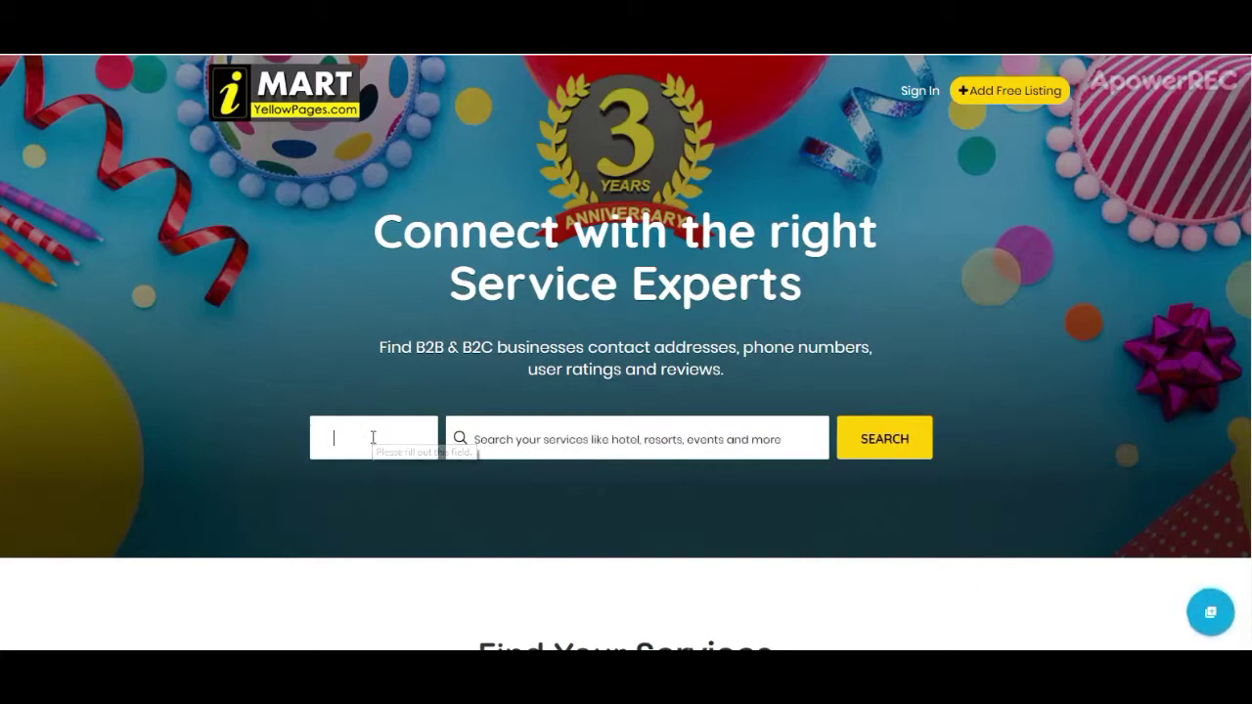
pyautogui.write('chennai')
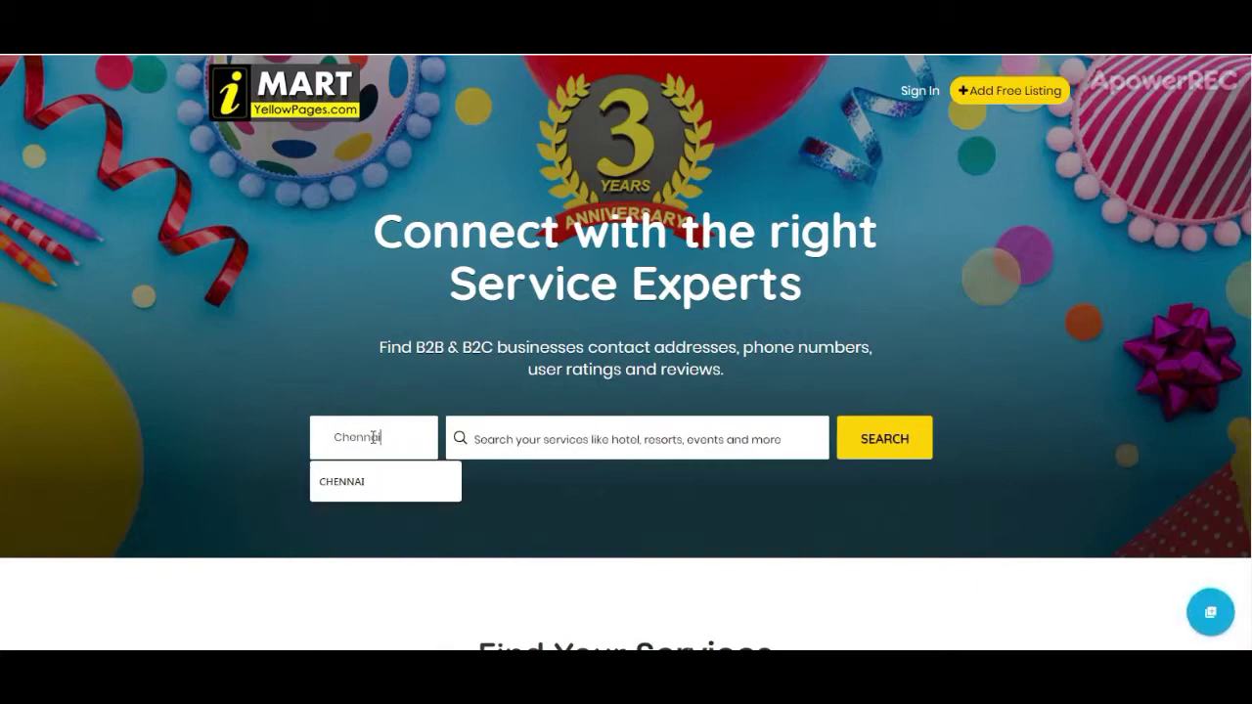
pyautogui.click(499, 436)
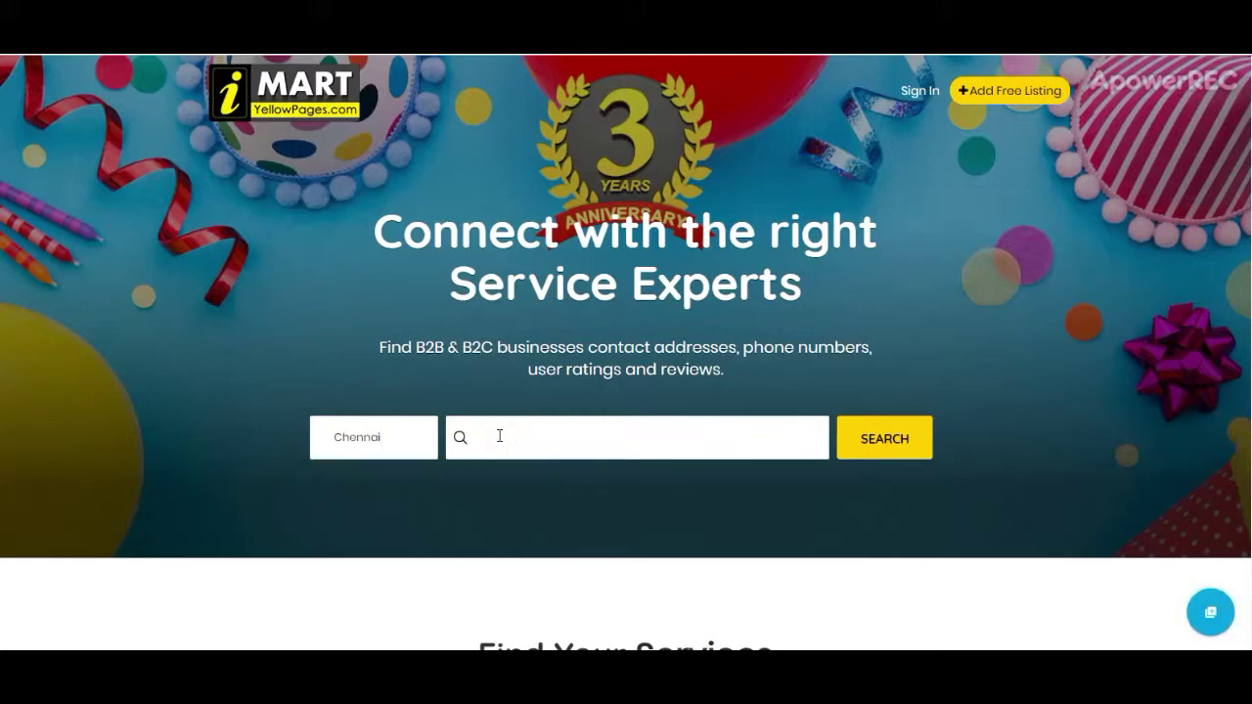
# Step: Choose Candid Wedding Photographers as the service and run the search
pyautogui.write('wedd')
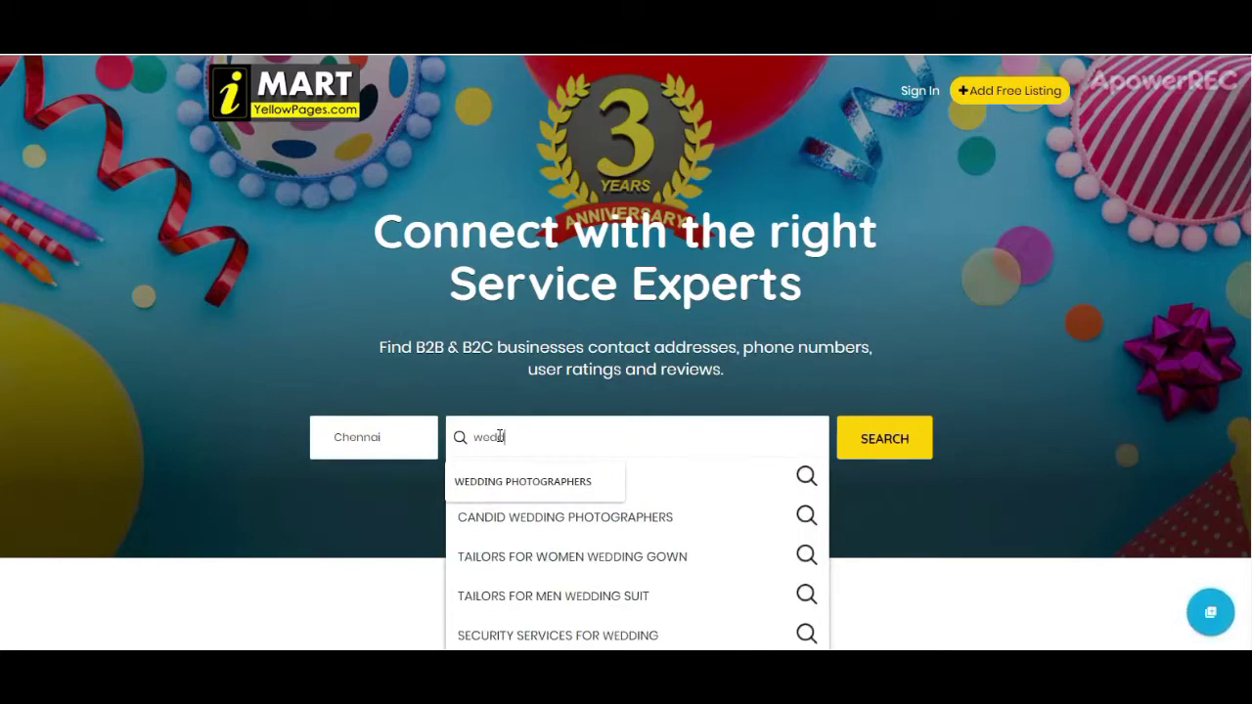
pyautogui.click(669, 516)
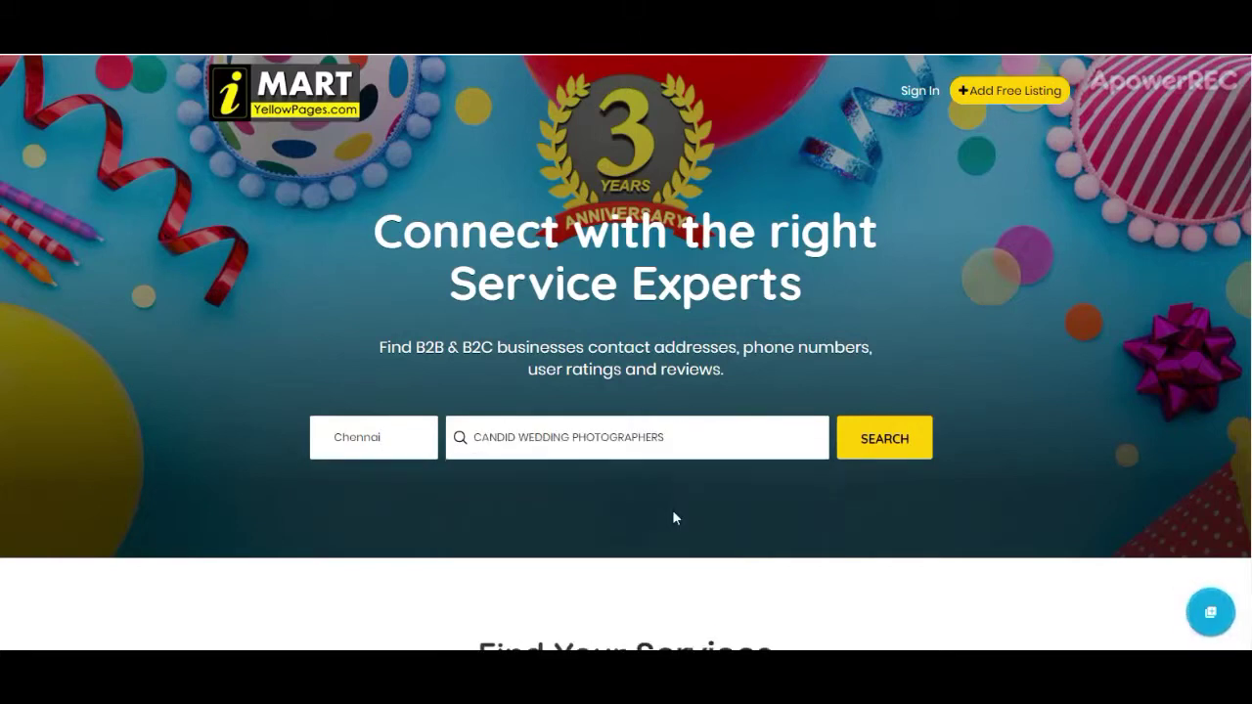
pyautogui.click(882, 440)
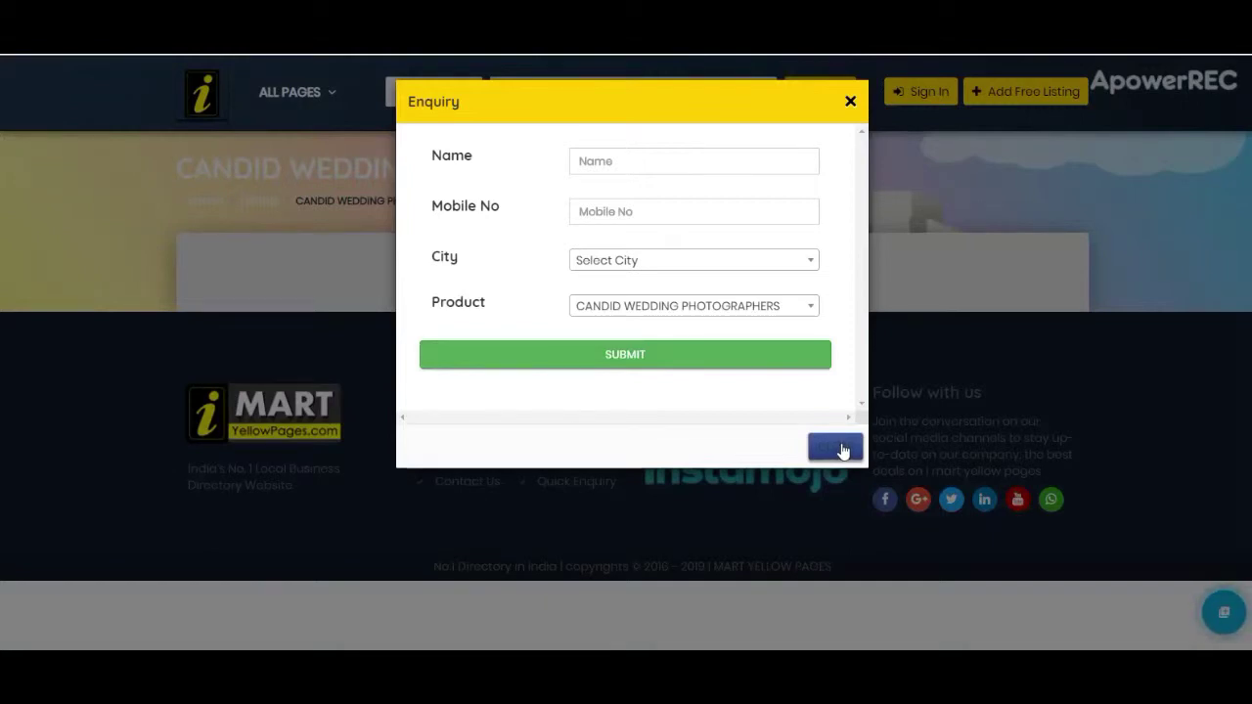
# Step: Close the enquiry form and browse the homepage's Find Your Services and Popular Listing sections
pyautogui.click(837, 448)
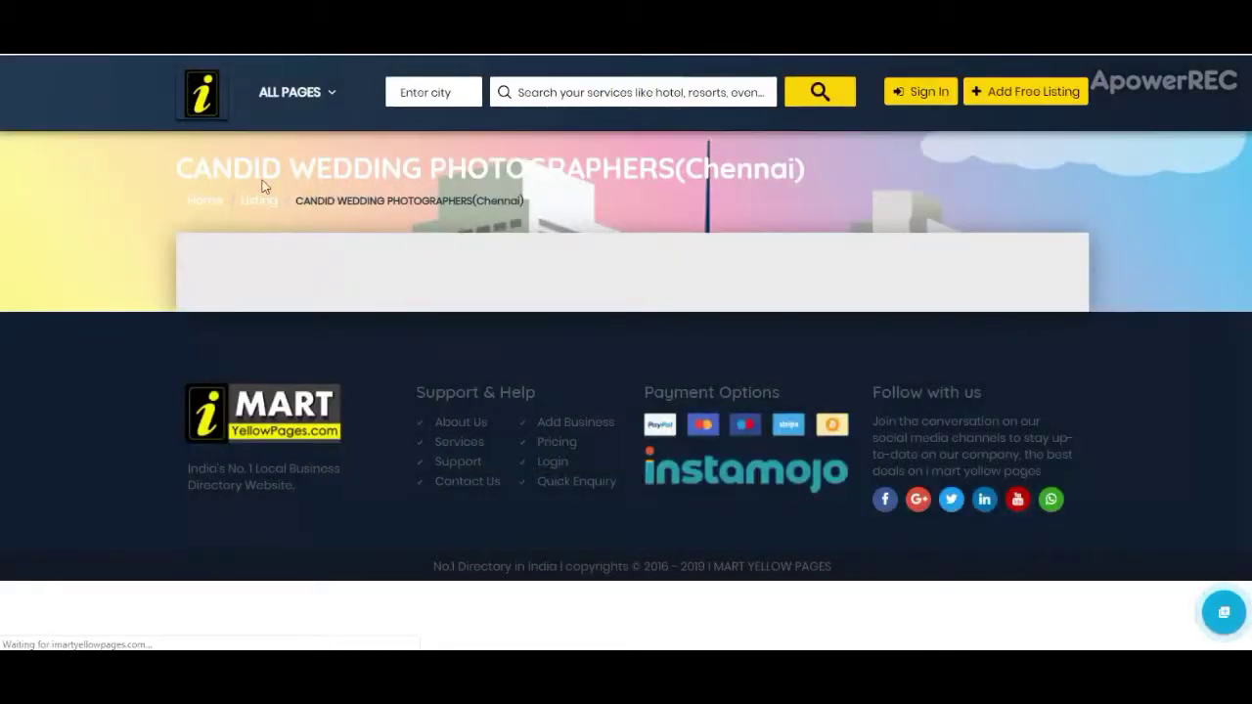
pyautogui.scroll(-2, 475, 339)
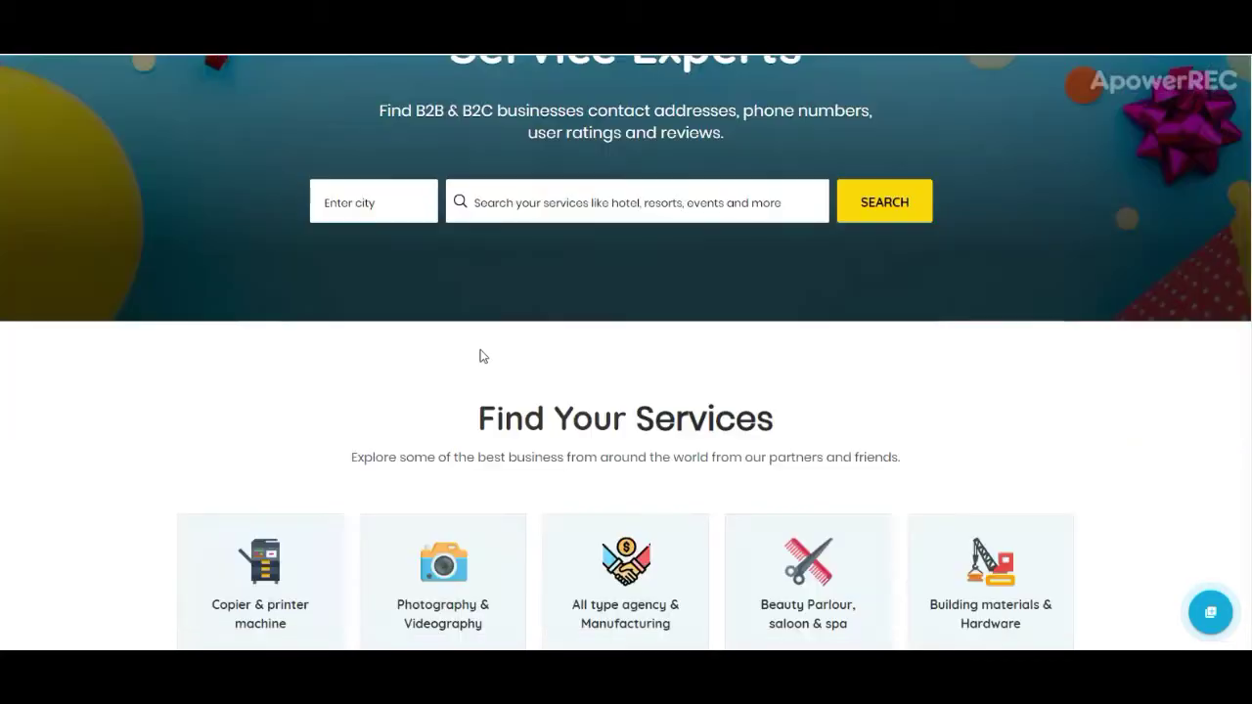
pyautogui.scroll(-2, 480, 356)
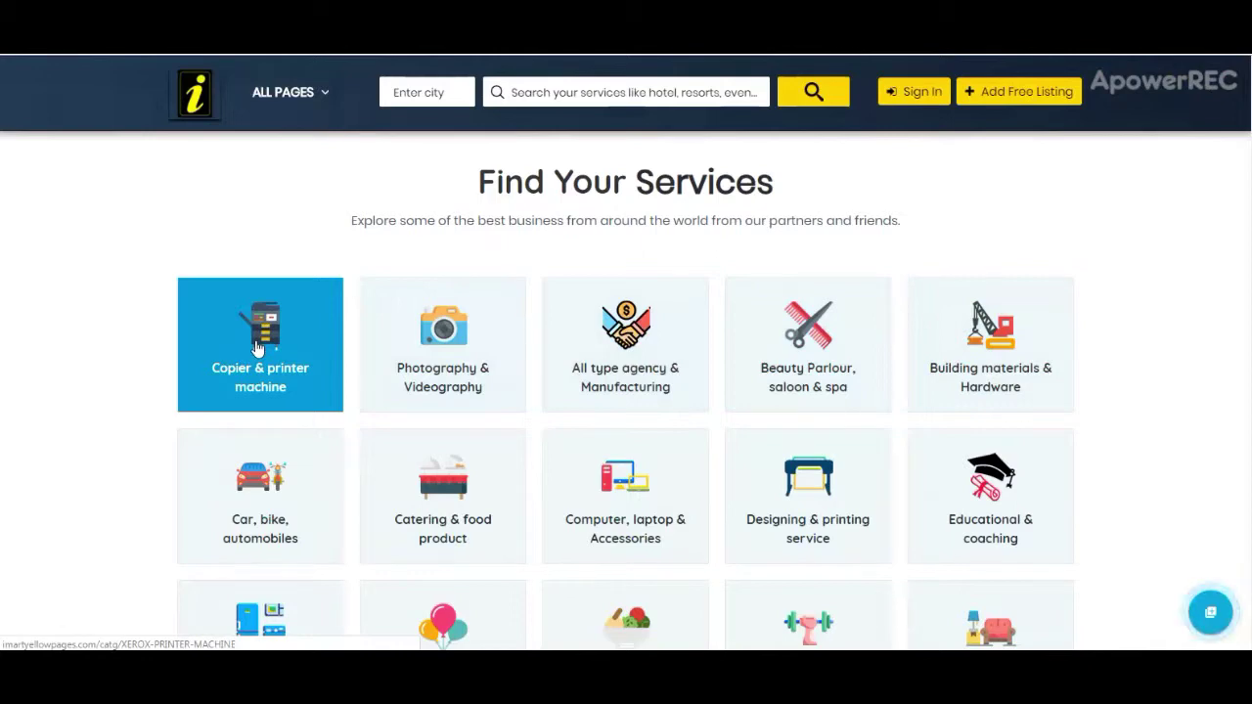
pyautogui.scroll(-4, 733, 421)
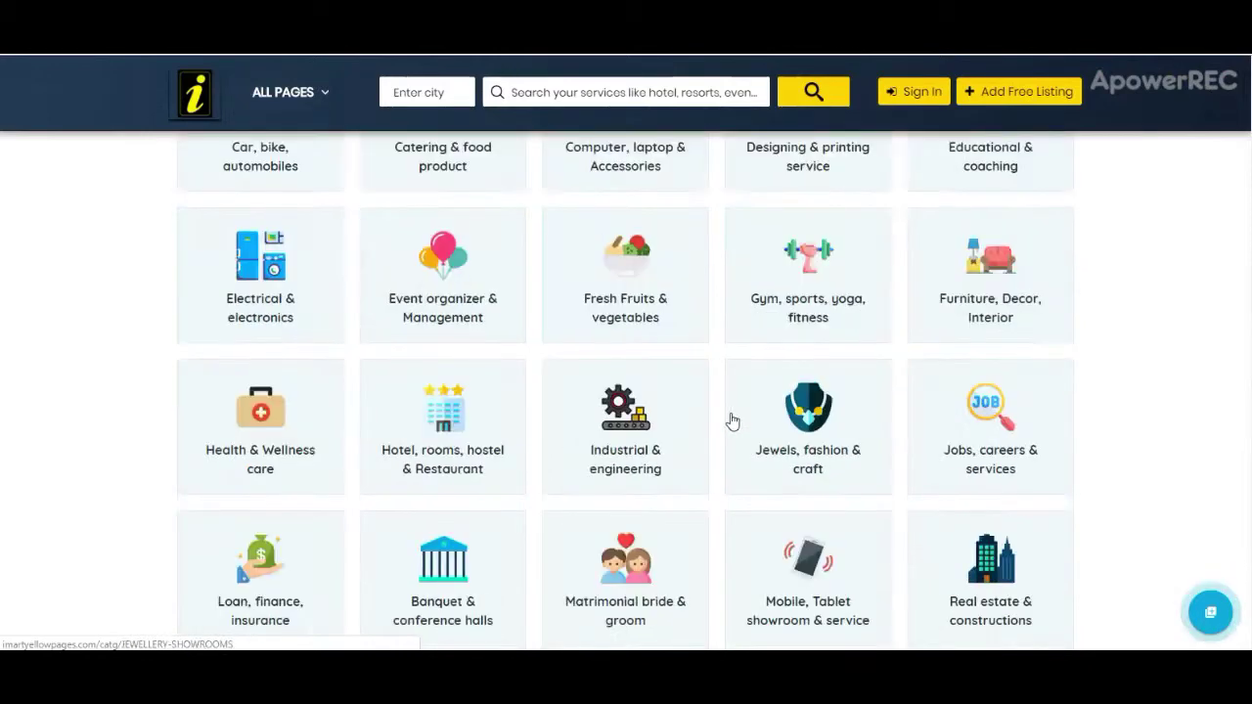
pyautogui.scroll(-8, 733, 421)
pyautogui.scroll(-4, 735, 419)
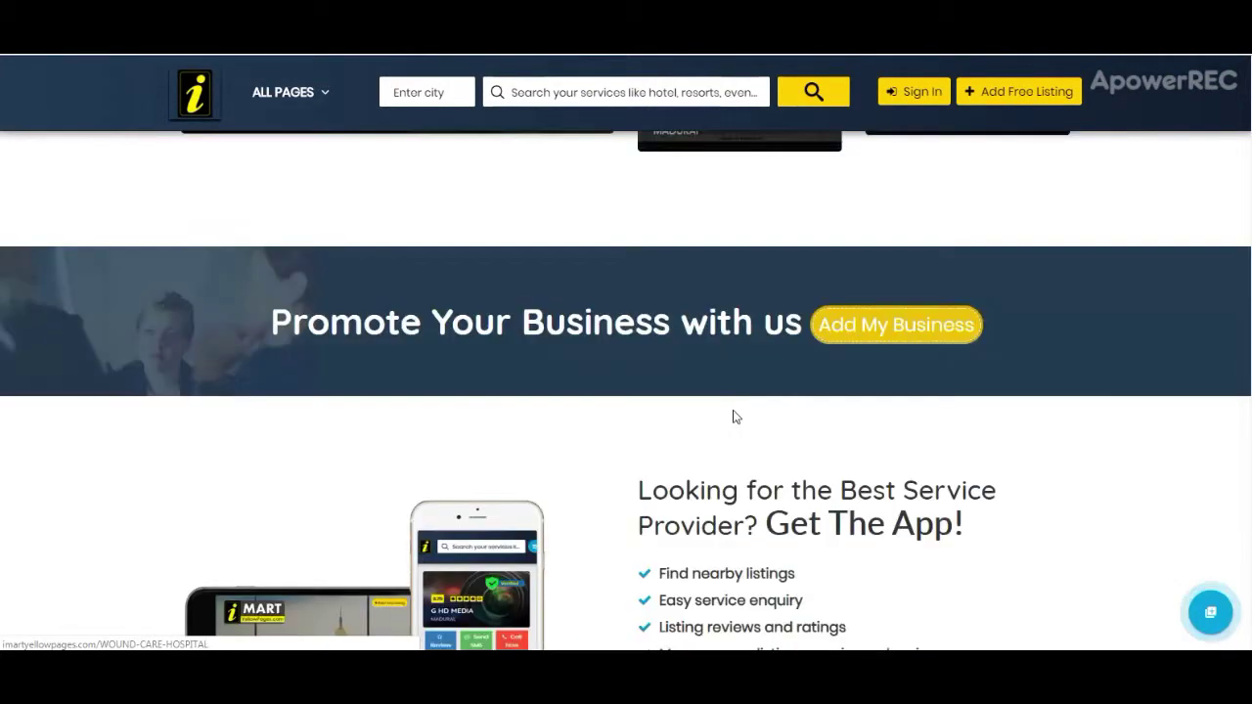
pyautogui.scroll(-5, 736, 417)
pyautogui.scroll(8, 1090, 447)
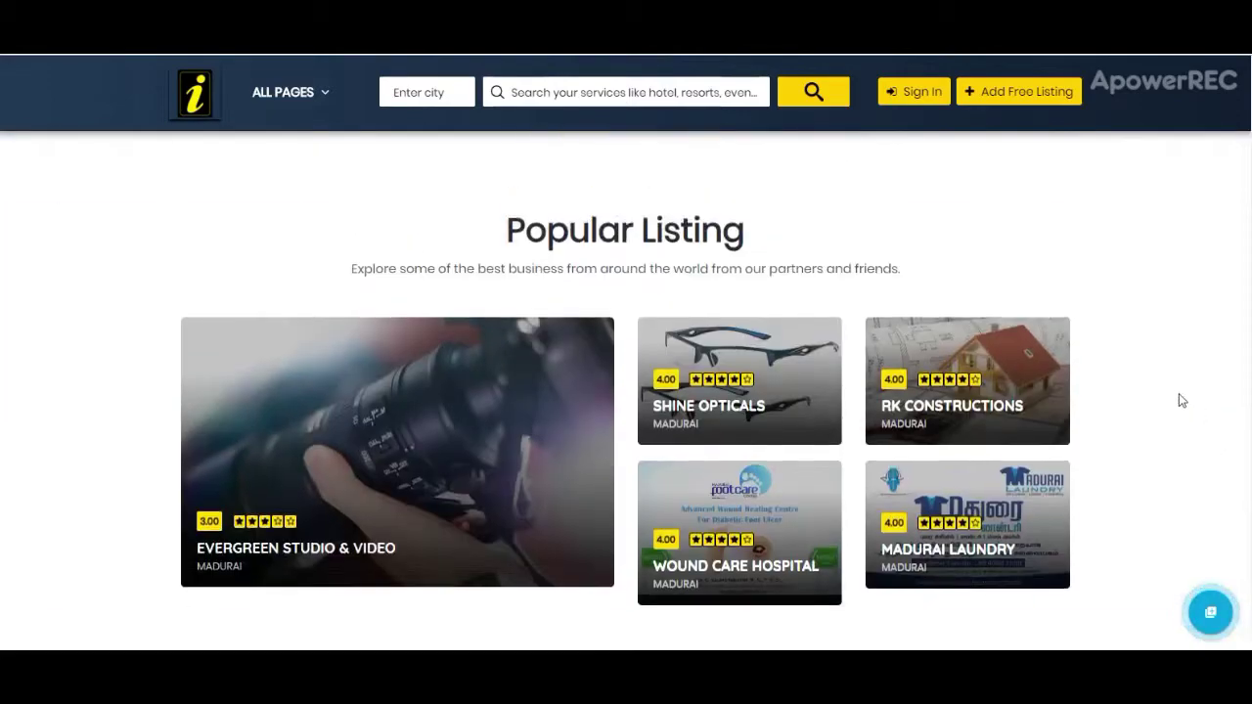
pyautogui.scroll(10, 1179, 396)
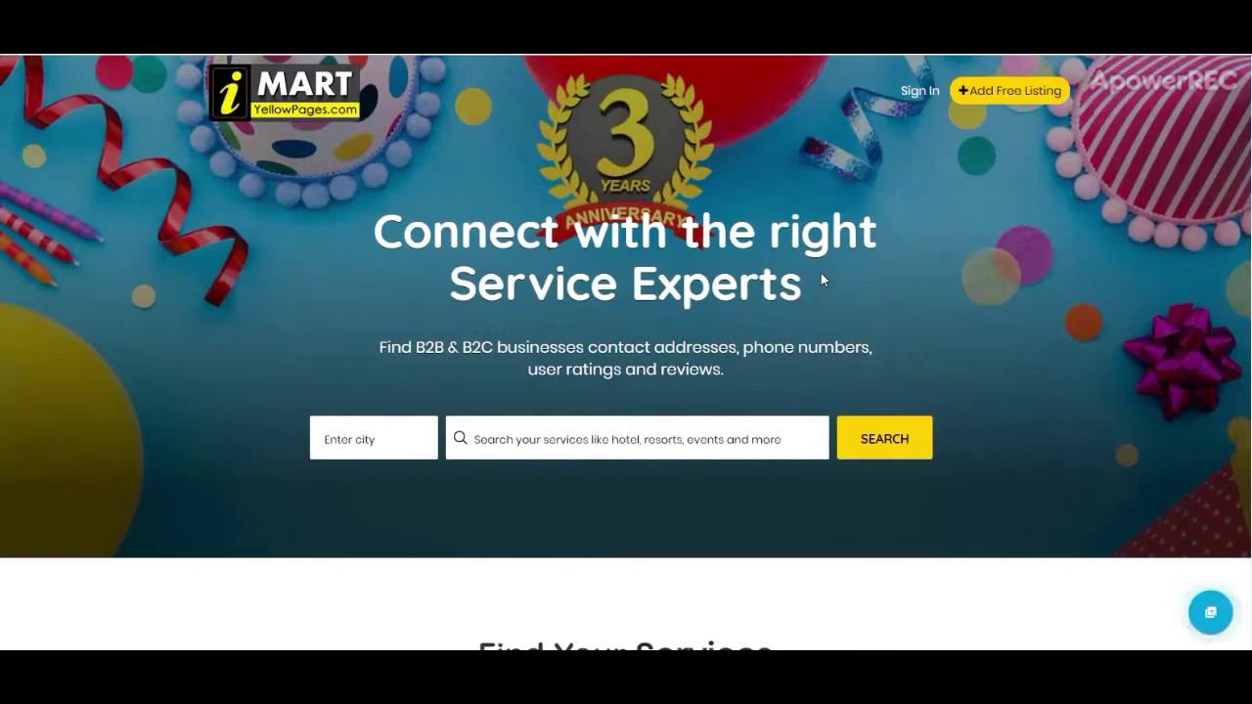
# Step: Go to the sign-in page and enter the business account username
pyautogui.click(915, 101)
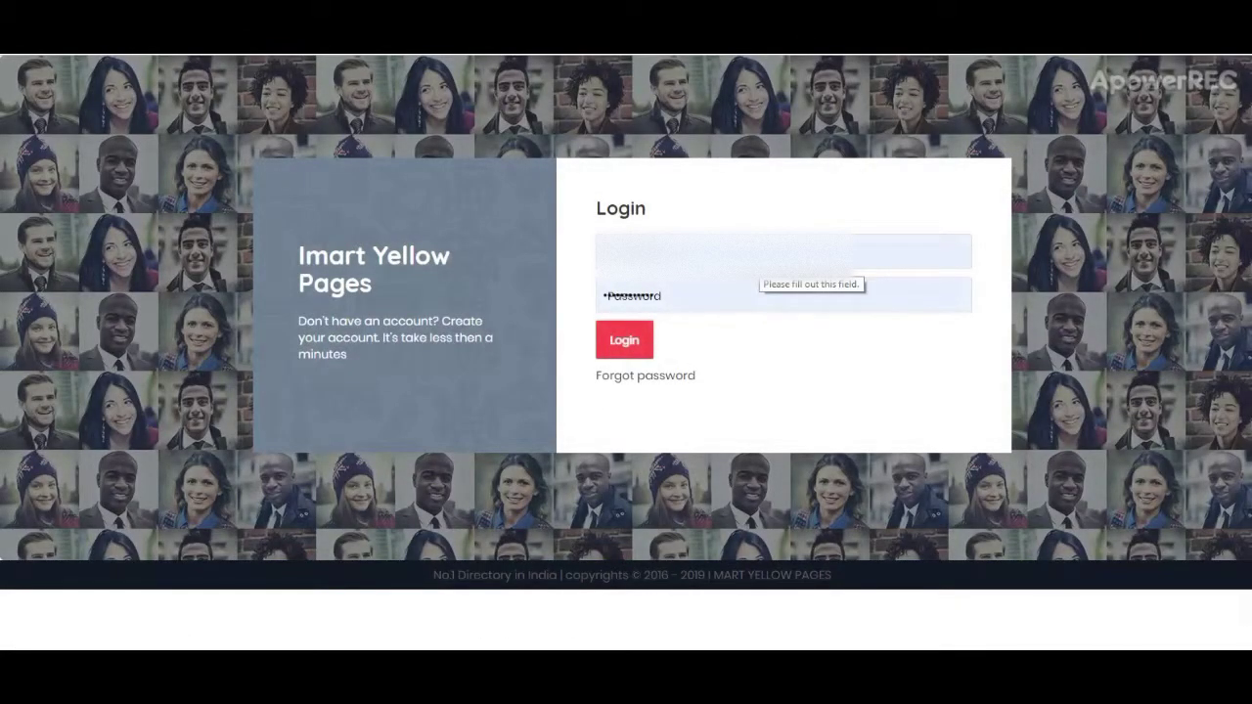
pyautogui.click(762, 252)
pyautogui.press('Down')
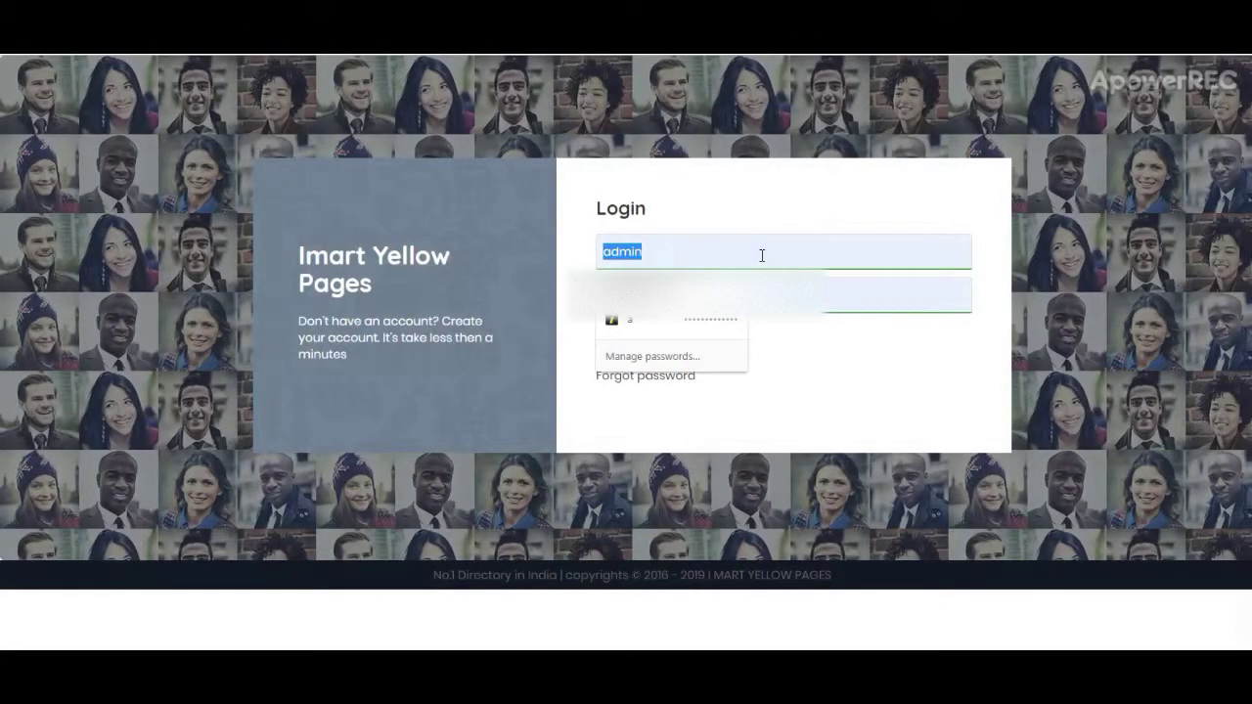
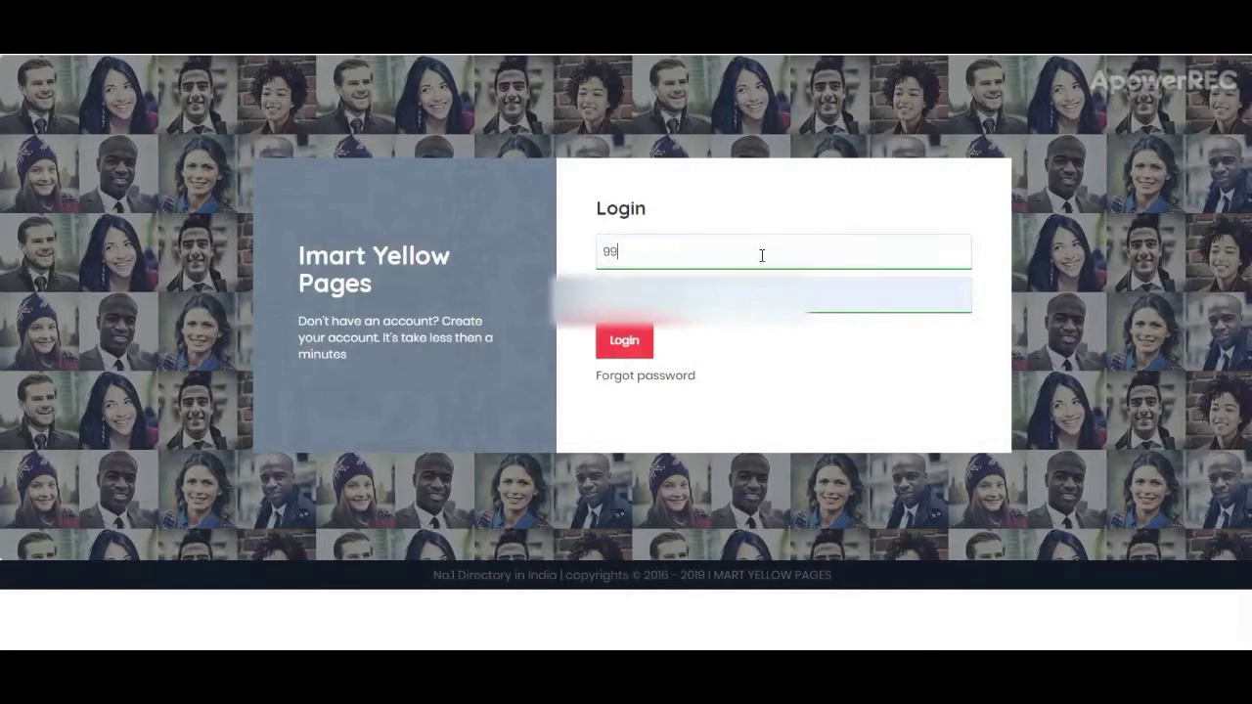
# Step: Enter the password and log in to the business dashboard
pyautogui.click(694, 289)
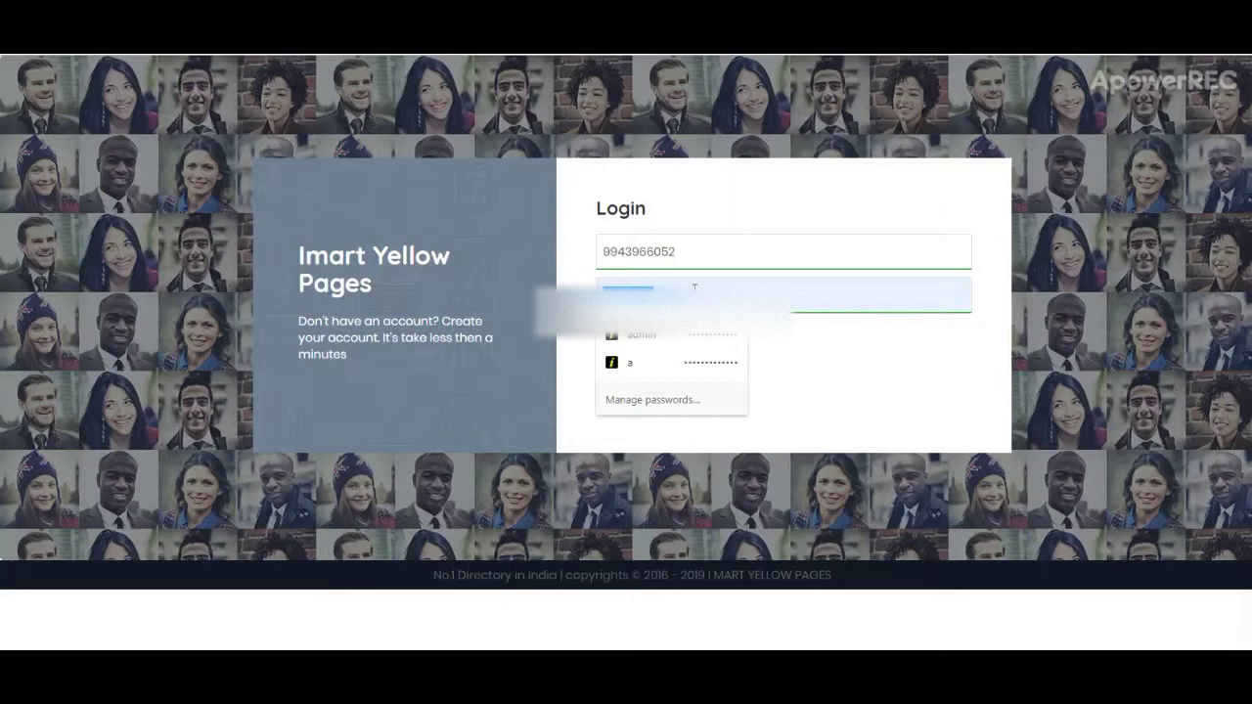
pyautogui.click(695, 287)
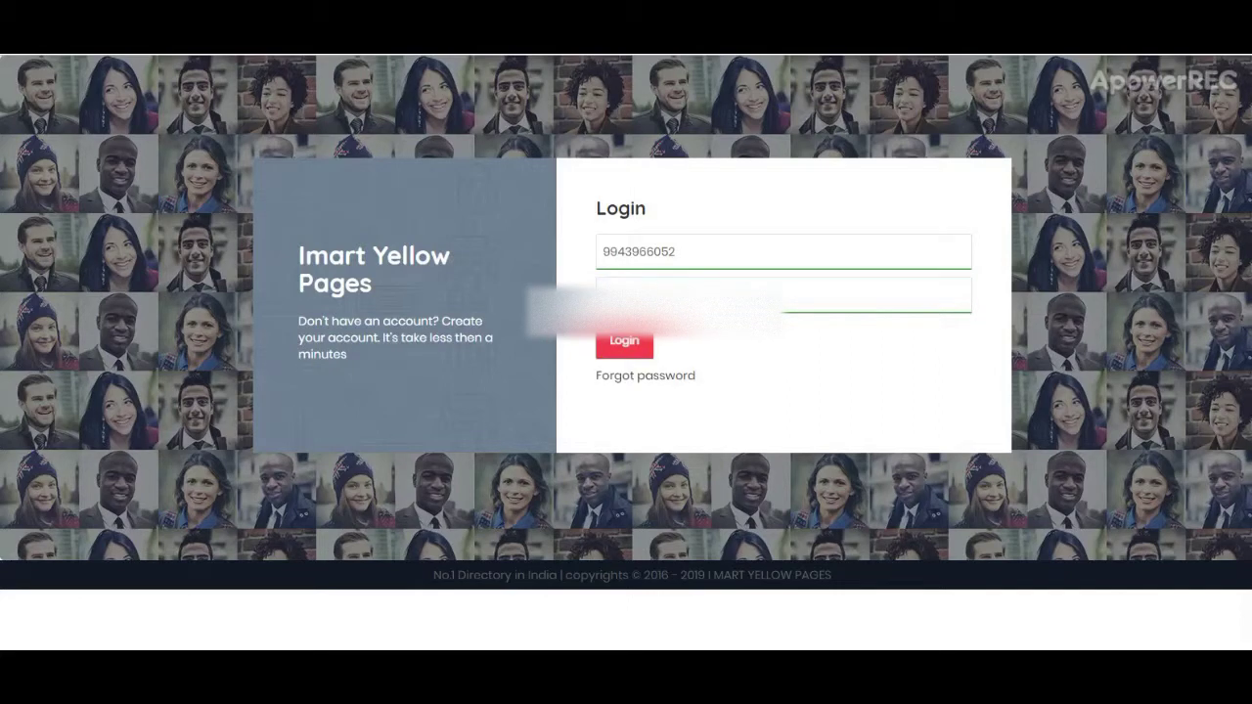
pyautogui.click(626, 343)
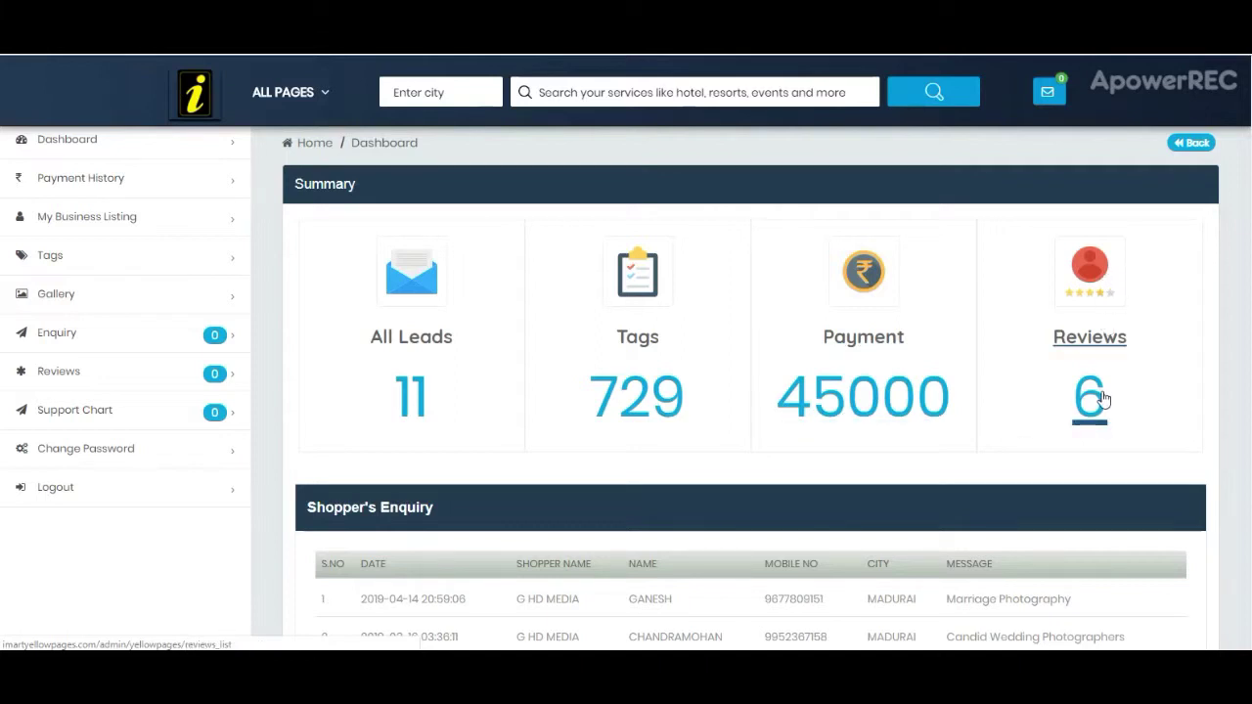
pyautogui.scroll(-2, 1106, 396)
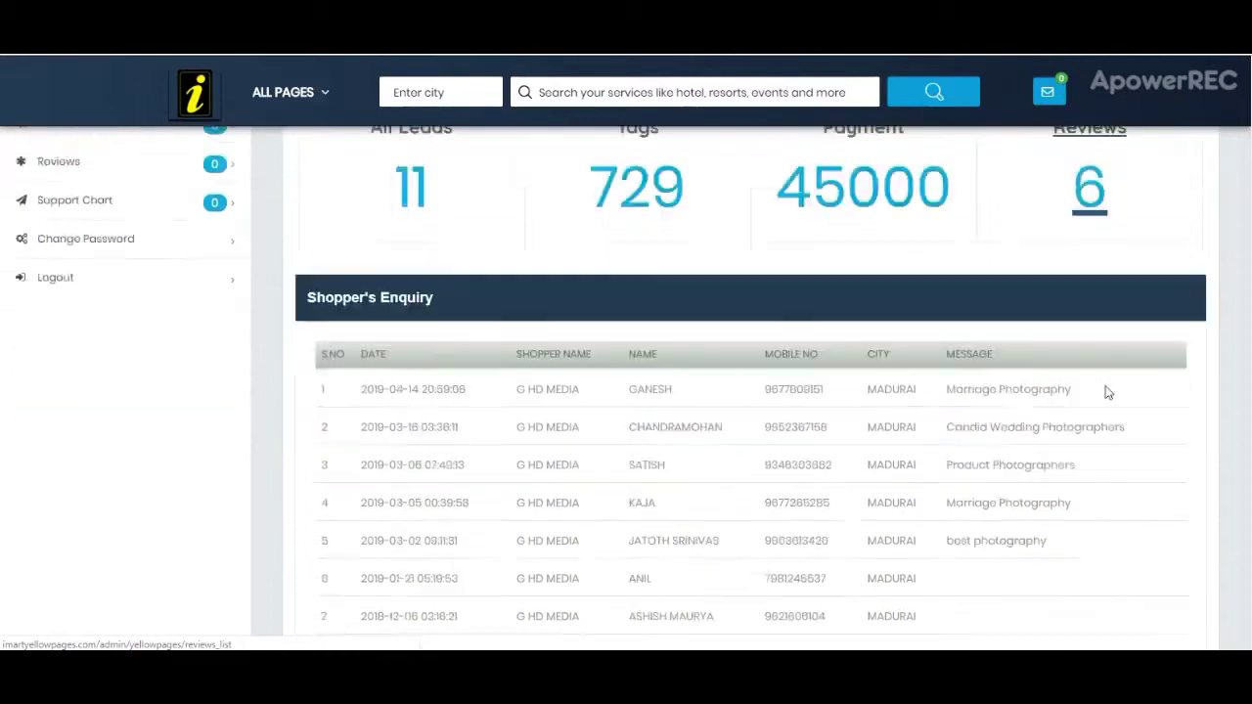
pyautogui.scroll(-1, 1108, 392)
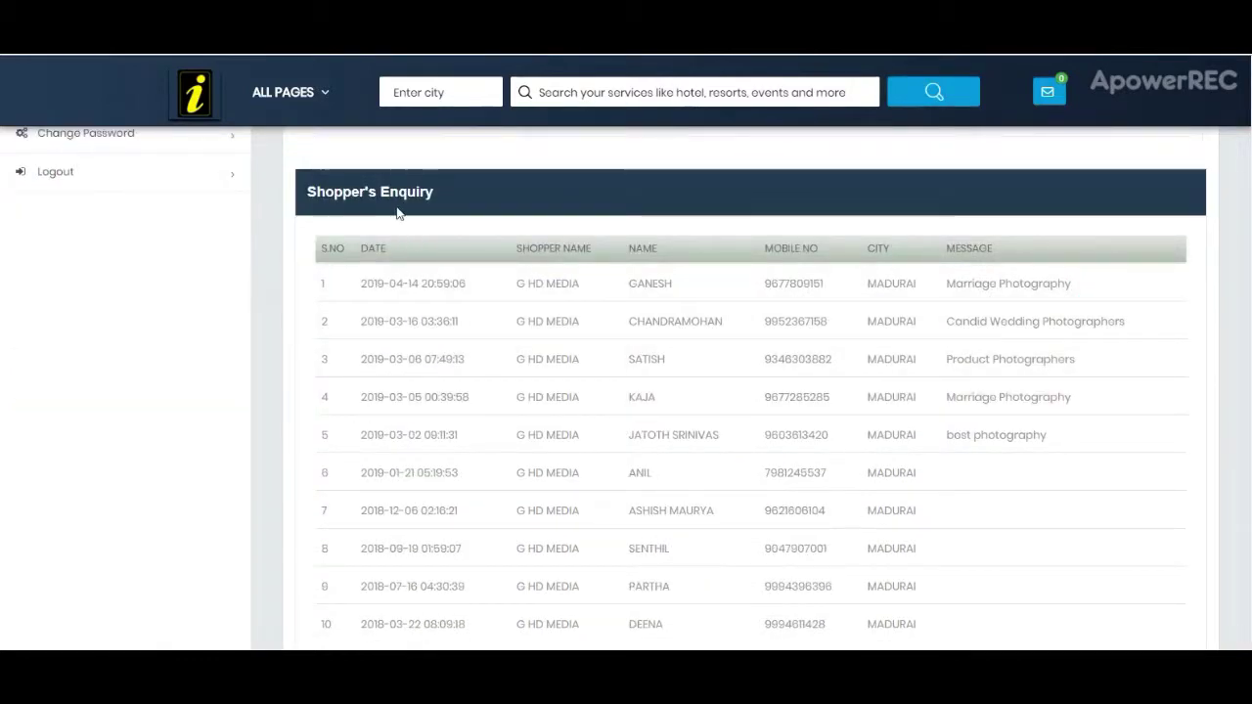
pyautogui.scroll(-1, 507, 363)
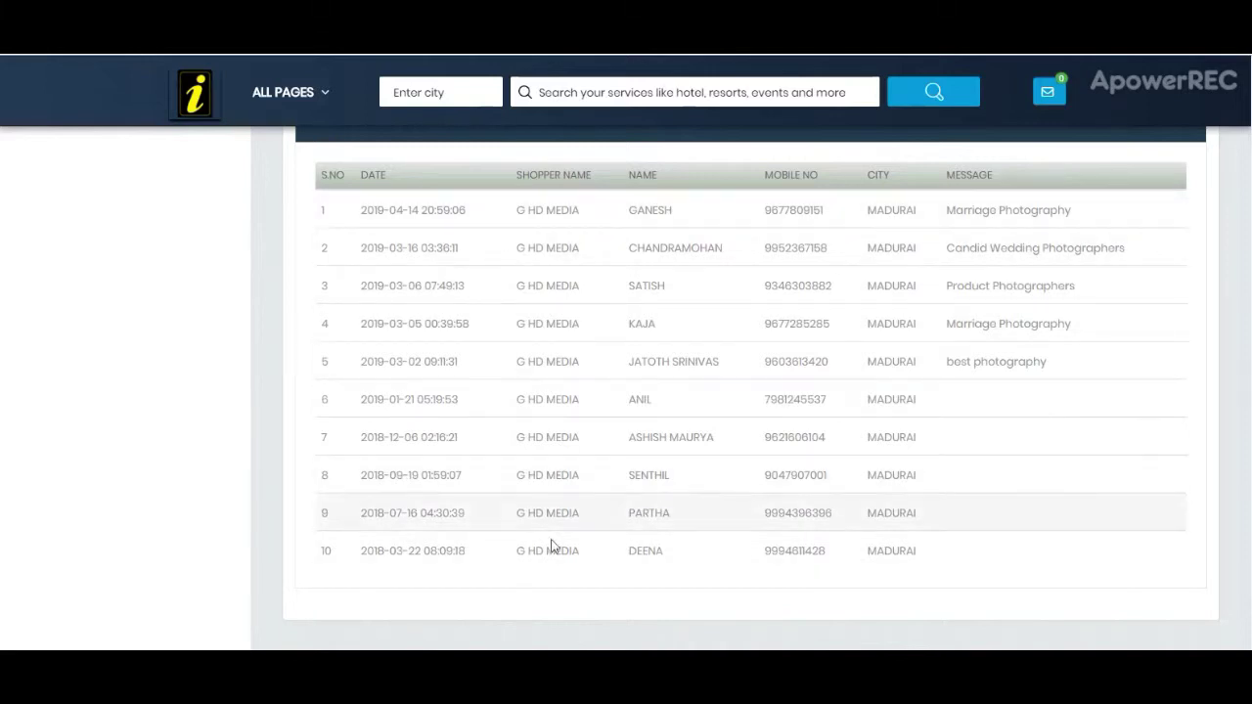
pyautogui.scroll(4, 539, 434)
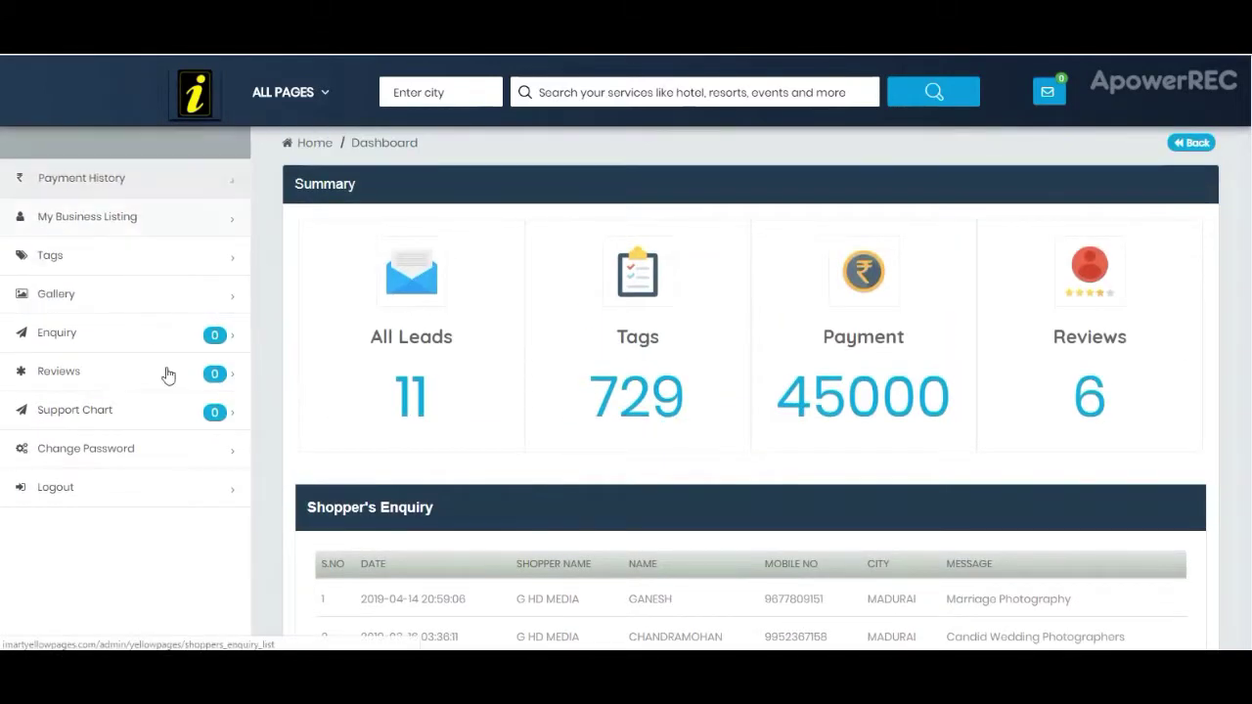
# Step: View the payment history and its Download Excel option, then open My Business Listing
pyautogui.click(137, 184)
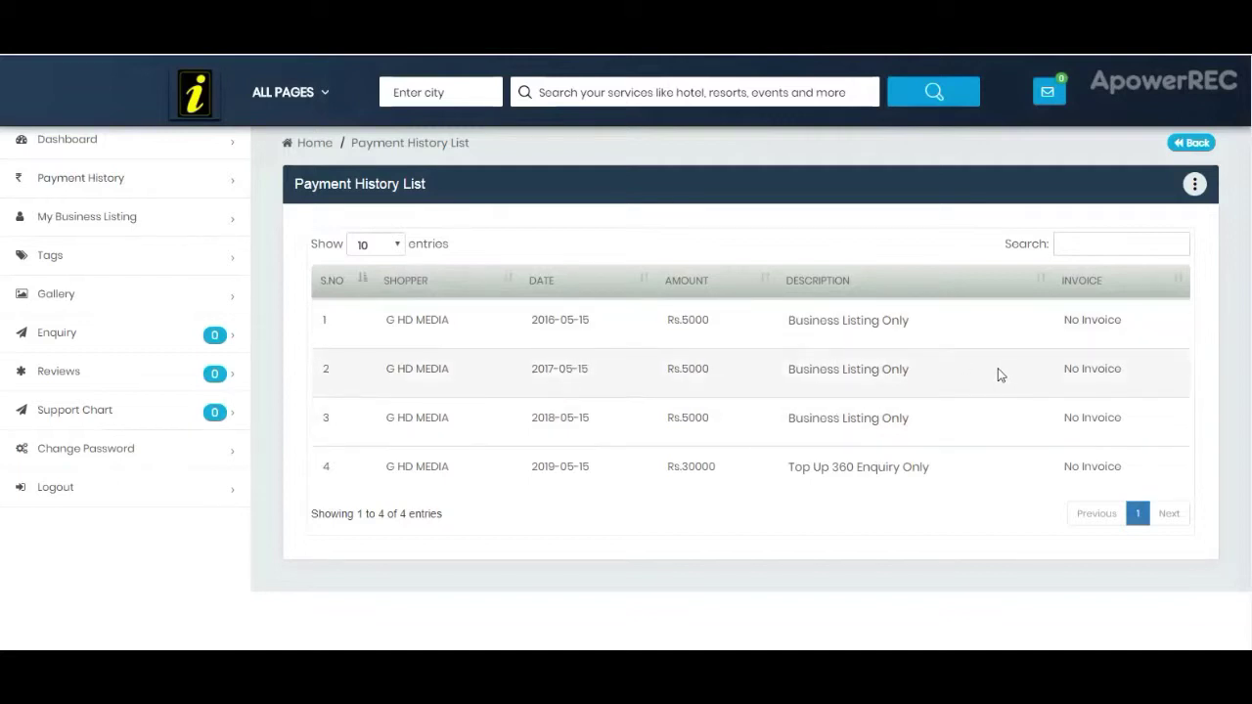
pyautogui.click(1195, 184)
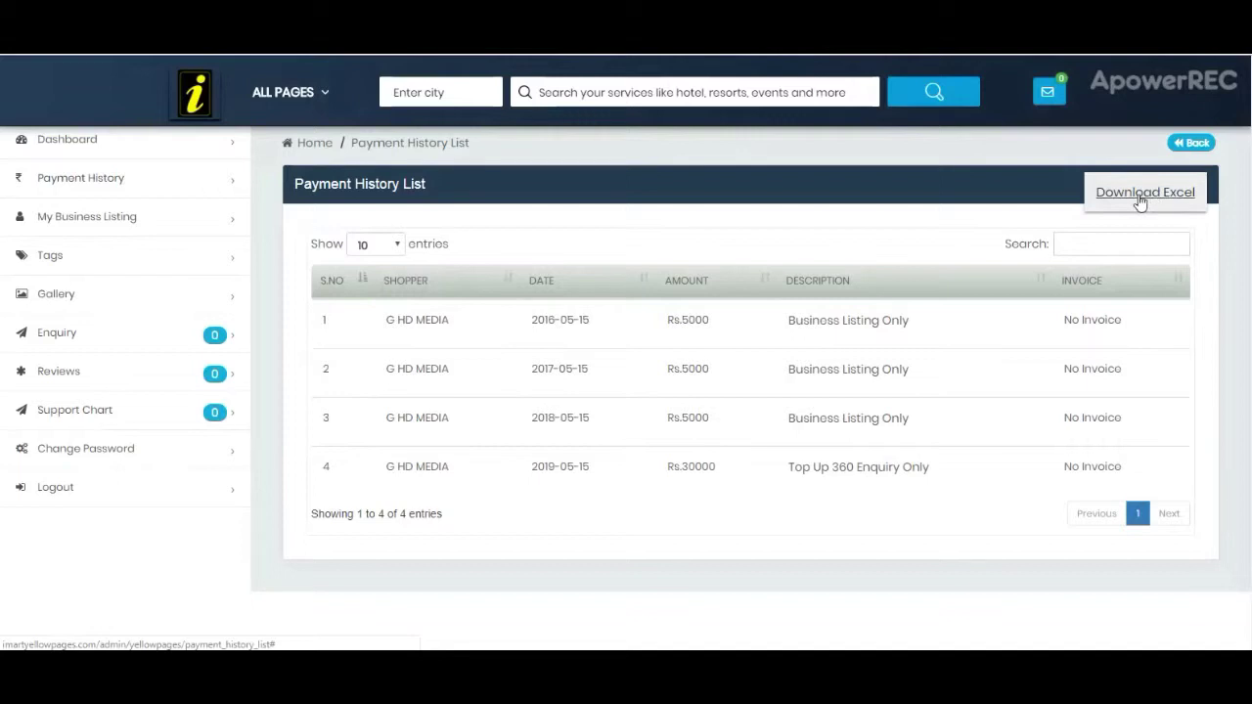
pyautogui.click(1141, 202)
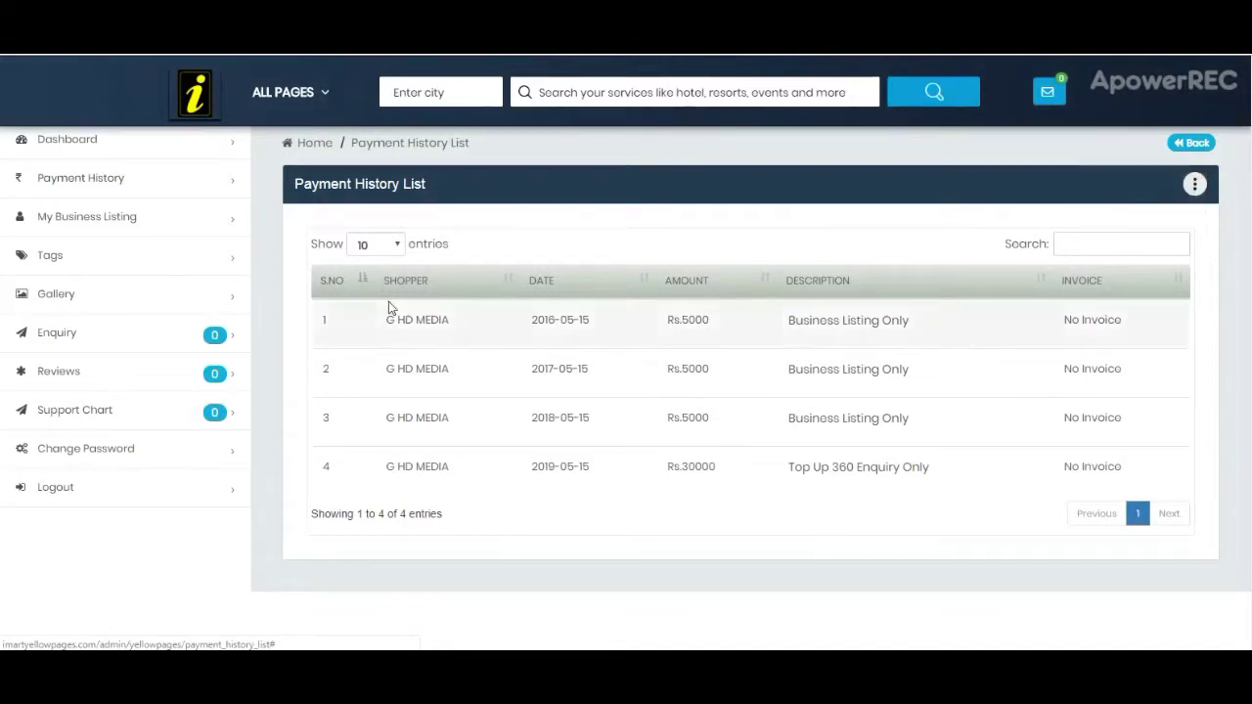
pyautogui.click(126, 227)
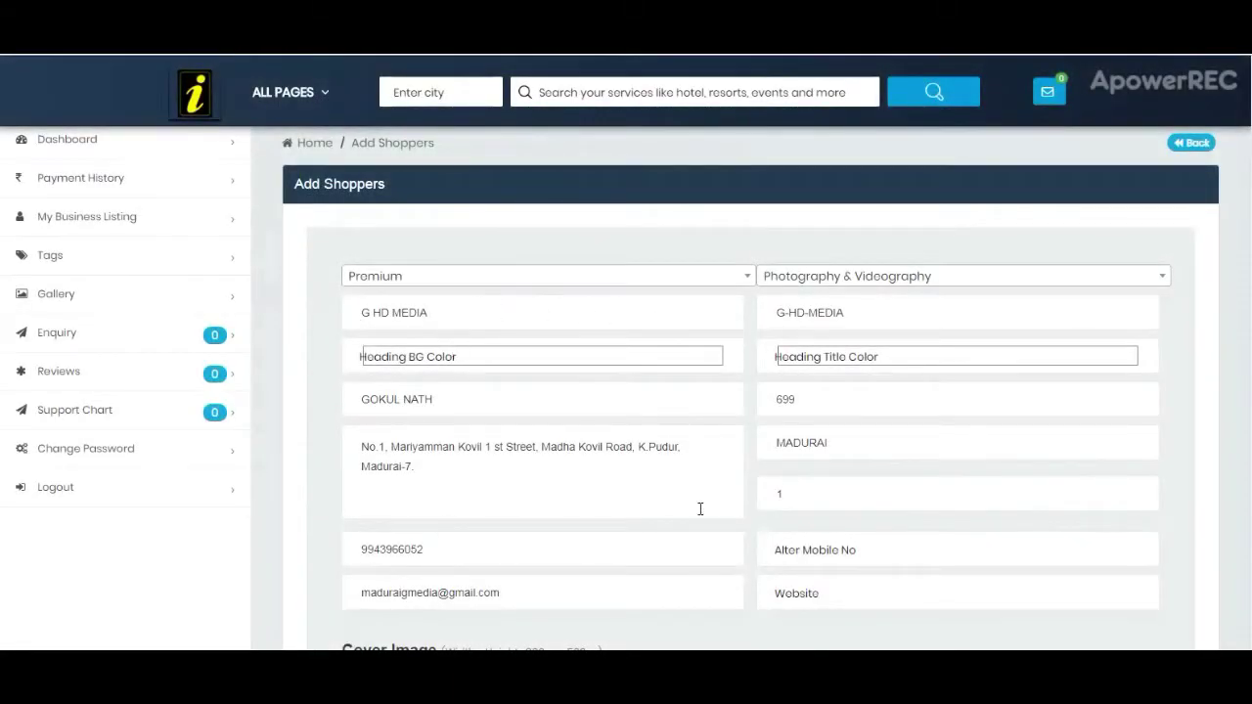
# Step: Scroll down the business listing form to its website content sections
pyautogui.scroll(-2, 635, 468)
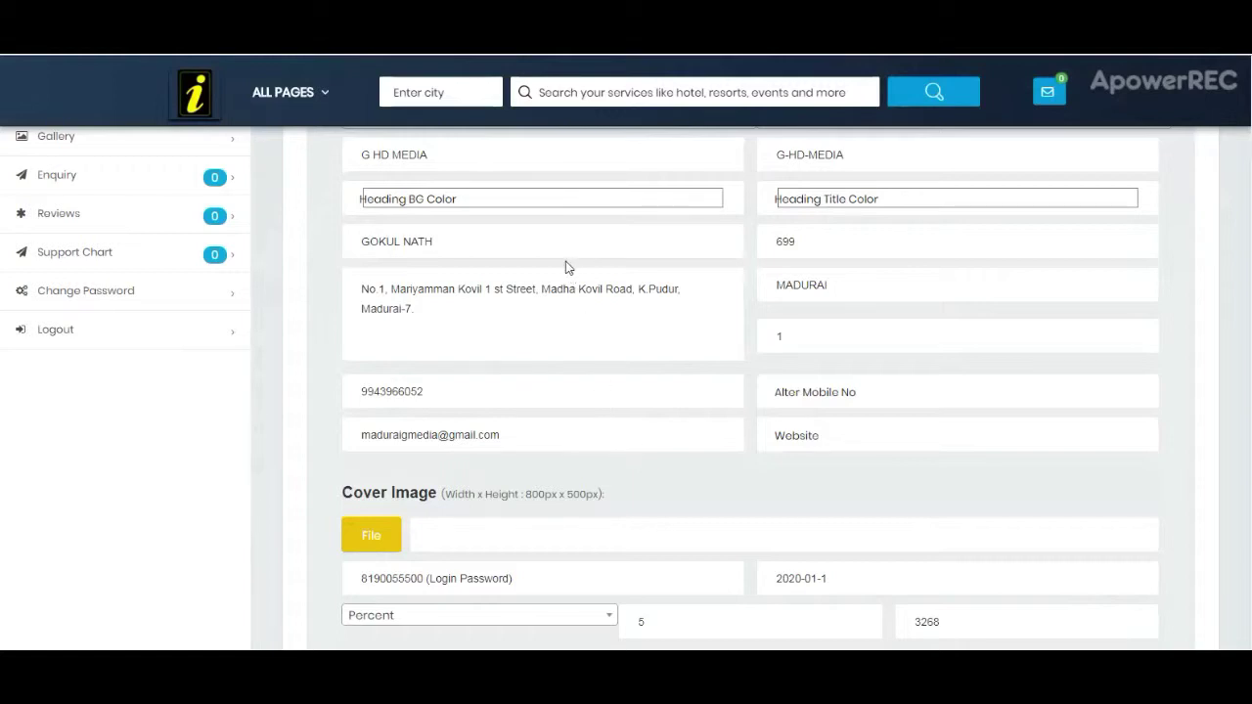
pyautogui.scroll(-2, 573, 372)
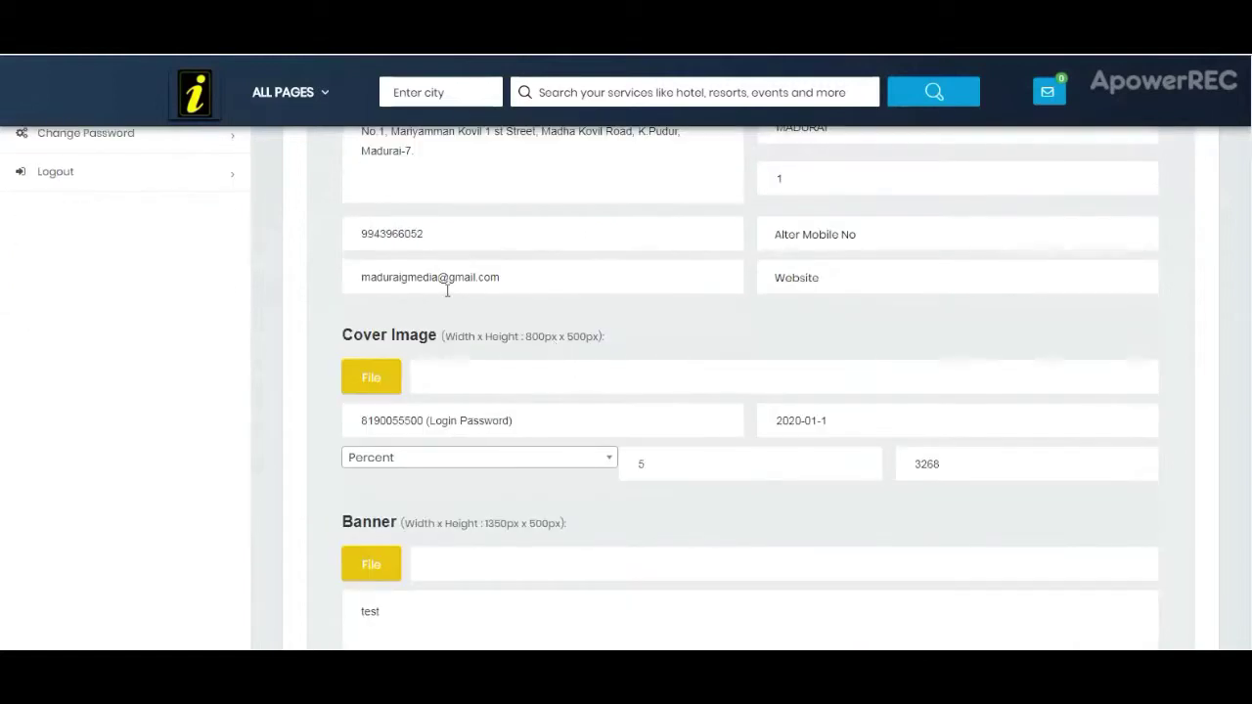
pyautogui.scroll(-1, 590, 336)
pyautogui.scroll(-10, 590, 336)
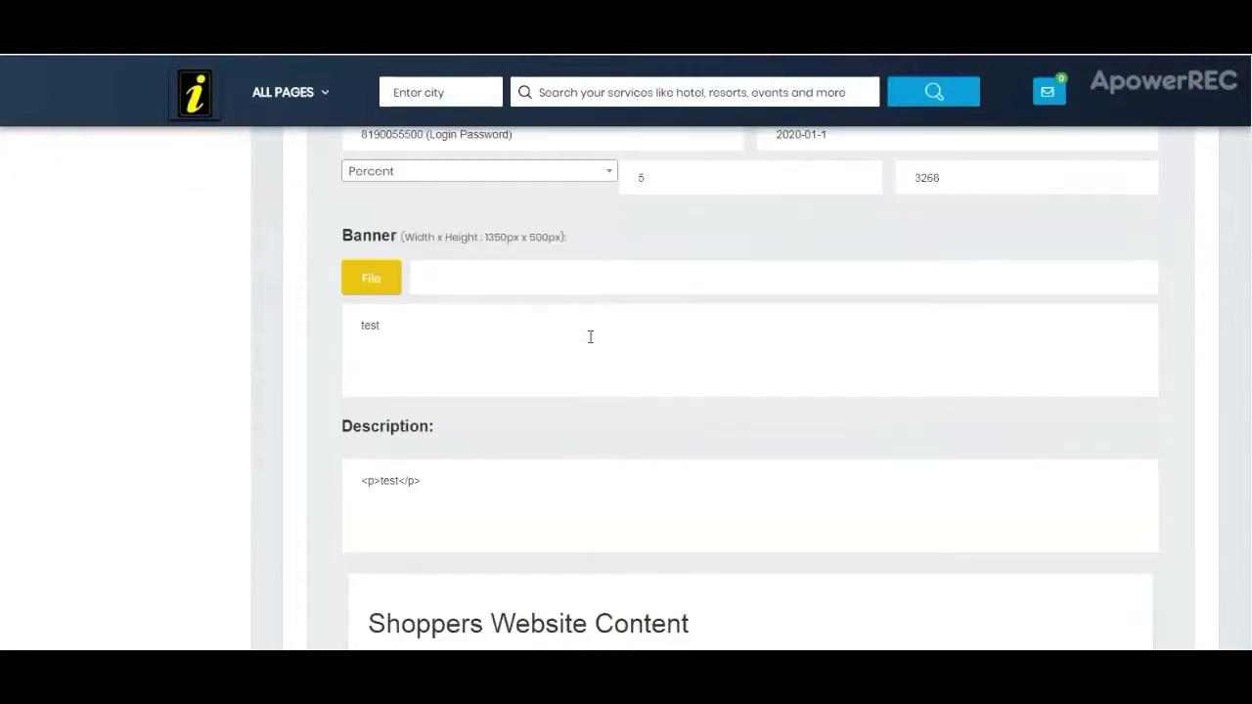
pyautogui.scroll(6, 569, 333)
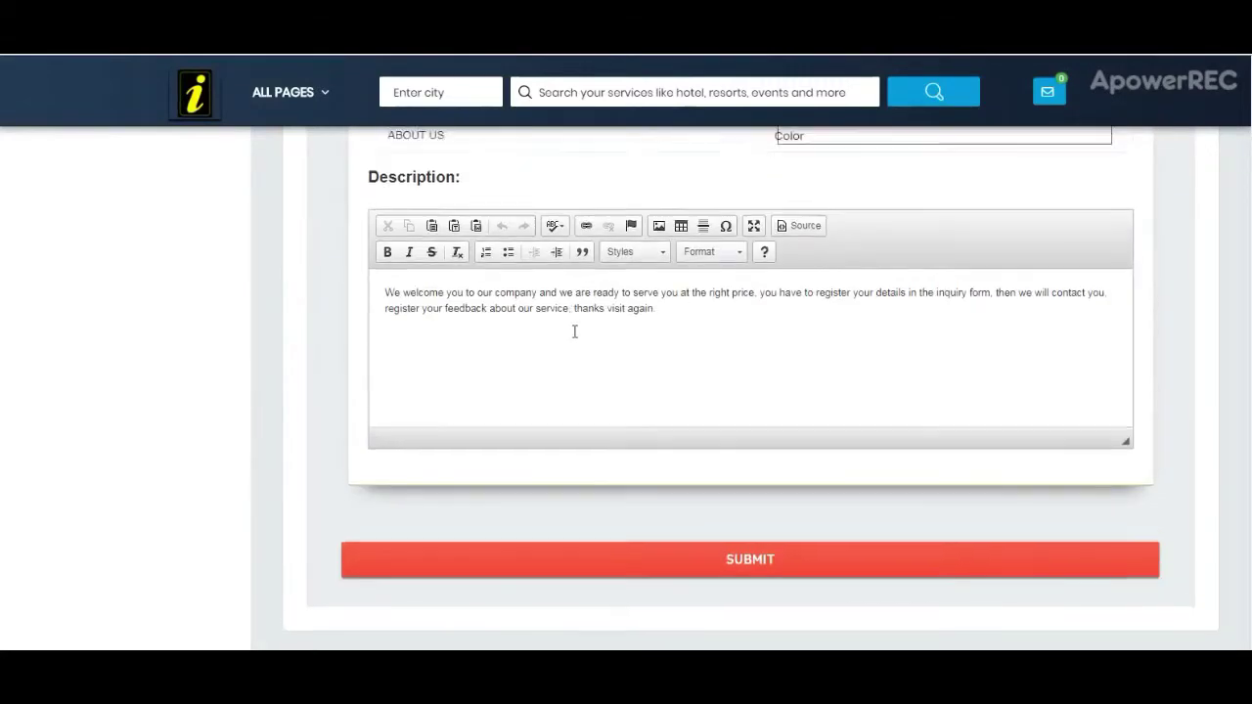
pyautogui.scroll(-4, 570, 330)
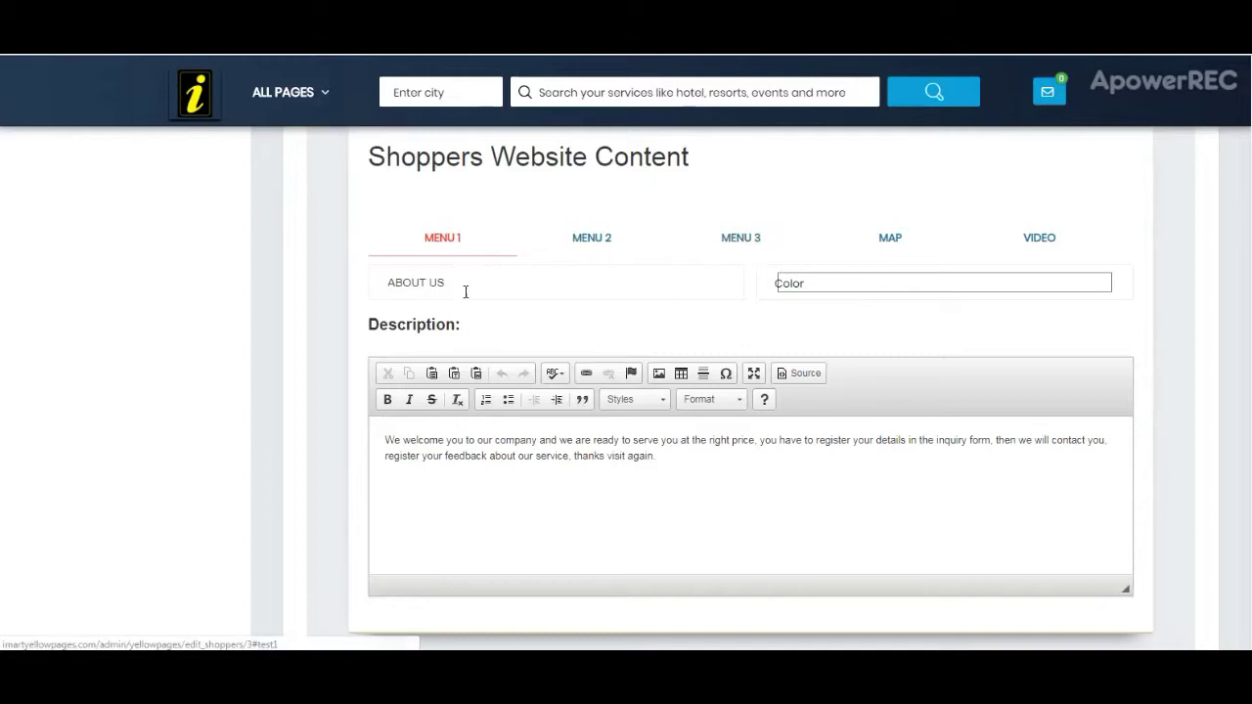
# Step: Check the MENU 2, MENU 3, MAP and VIDEO sections, then open the Tags list
pyautogui.click(591, 241)
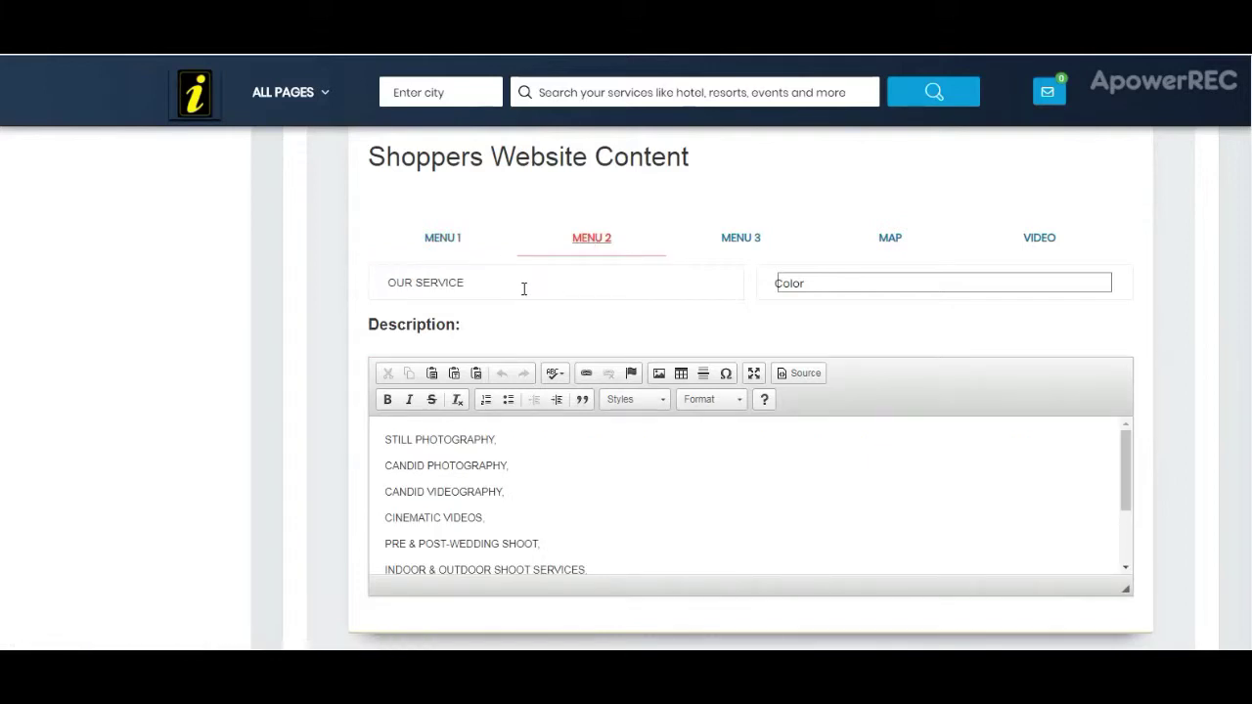
pyautogui.click(748, 245)
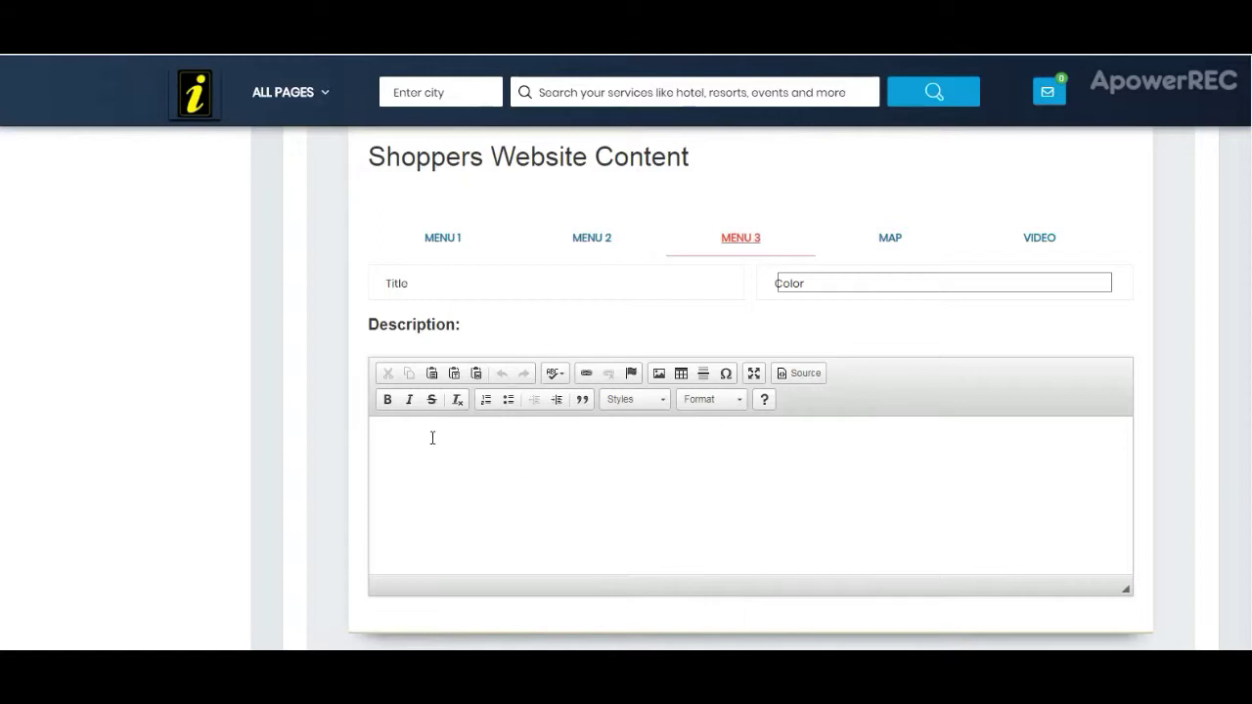
pyautogui.click(896, 244)
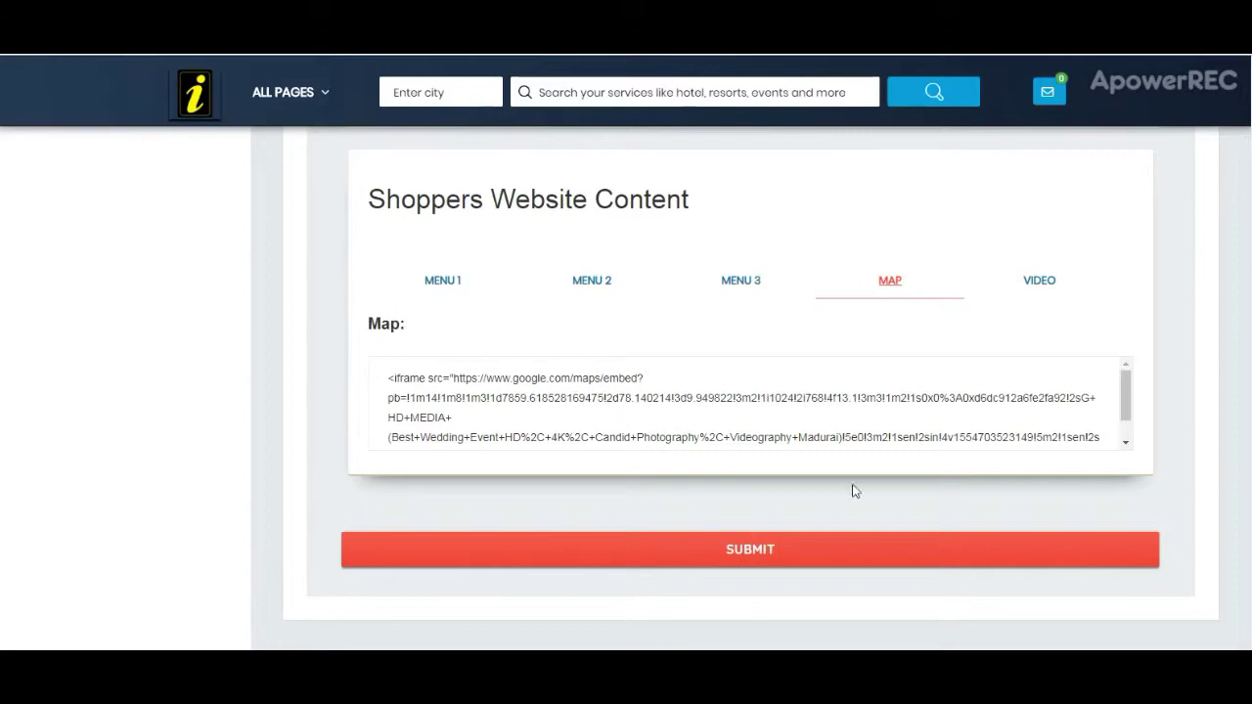
pyautogui.click(1047, 293)
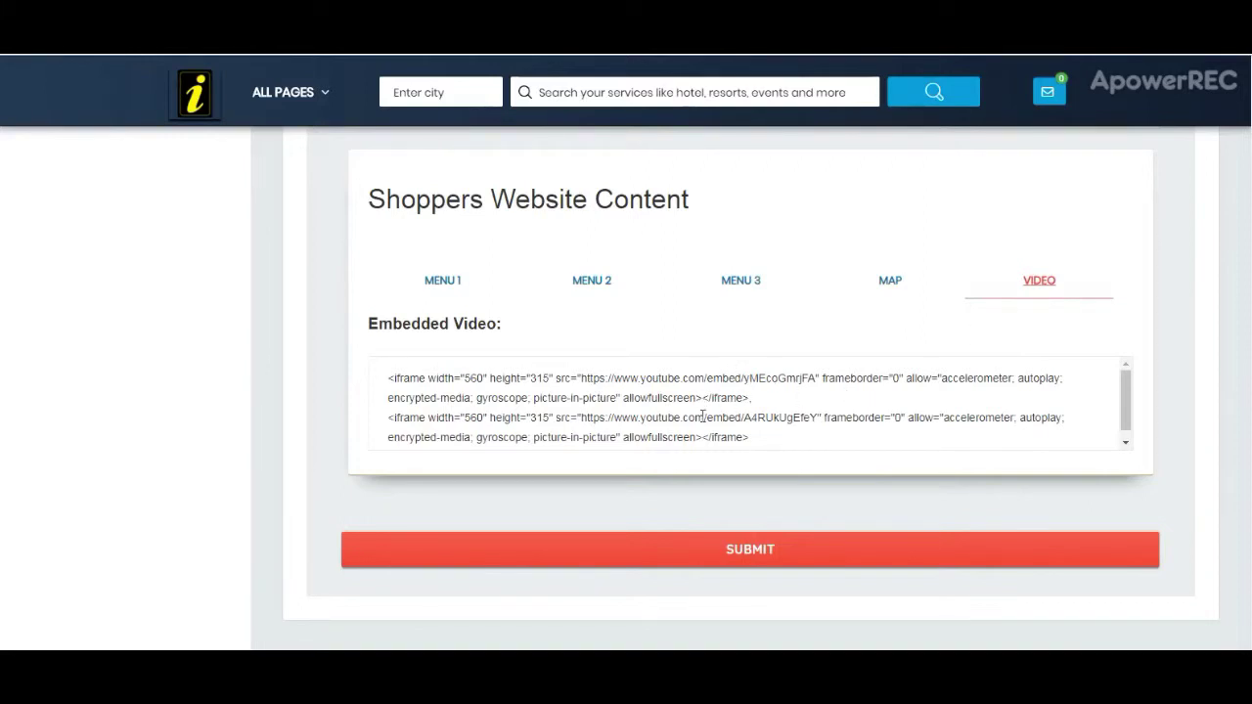
pyautogui.scroll(15, 674, 397)
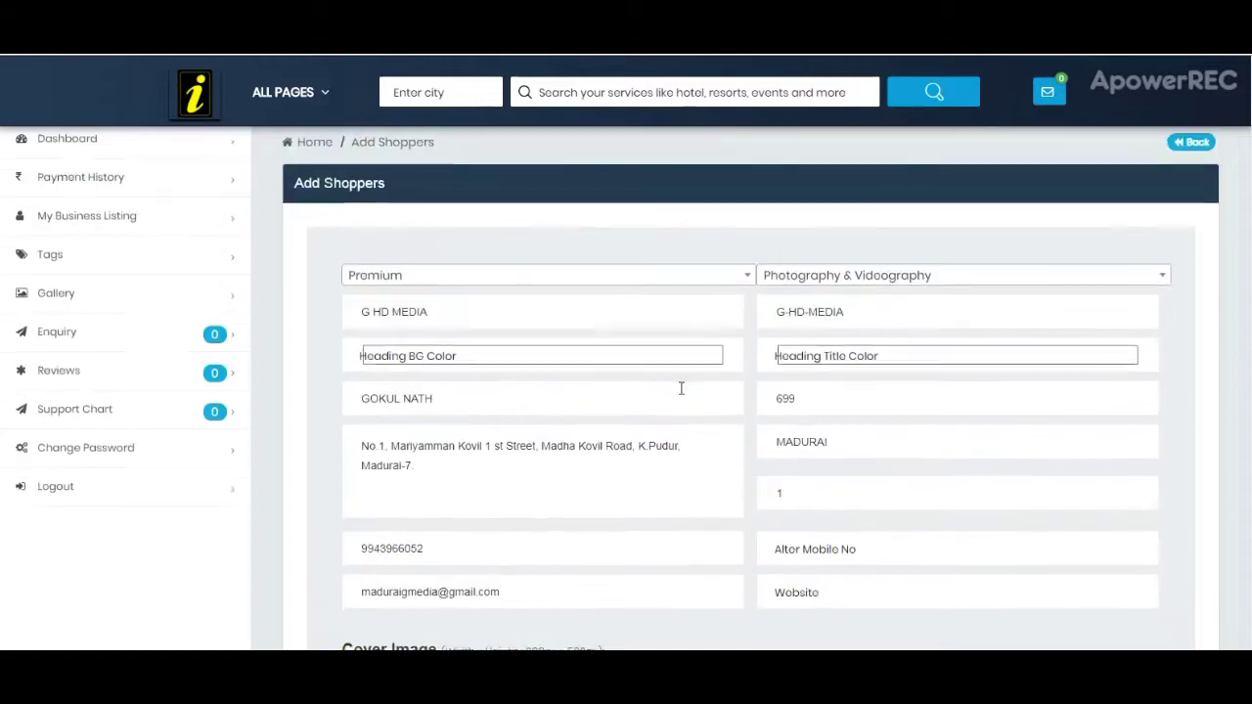
pyautogui.click(126, 258)
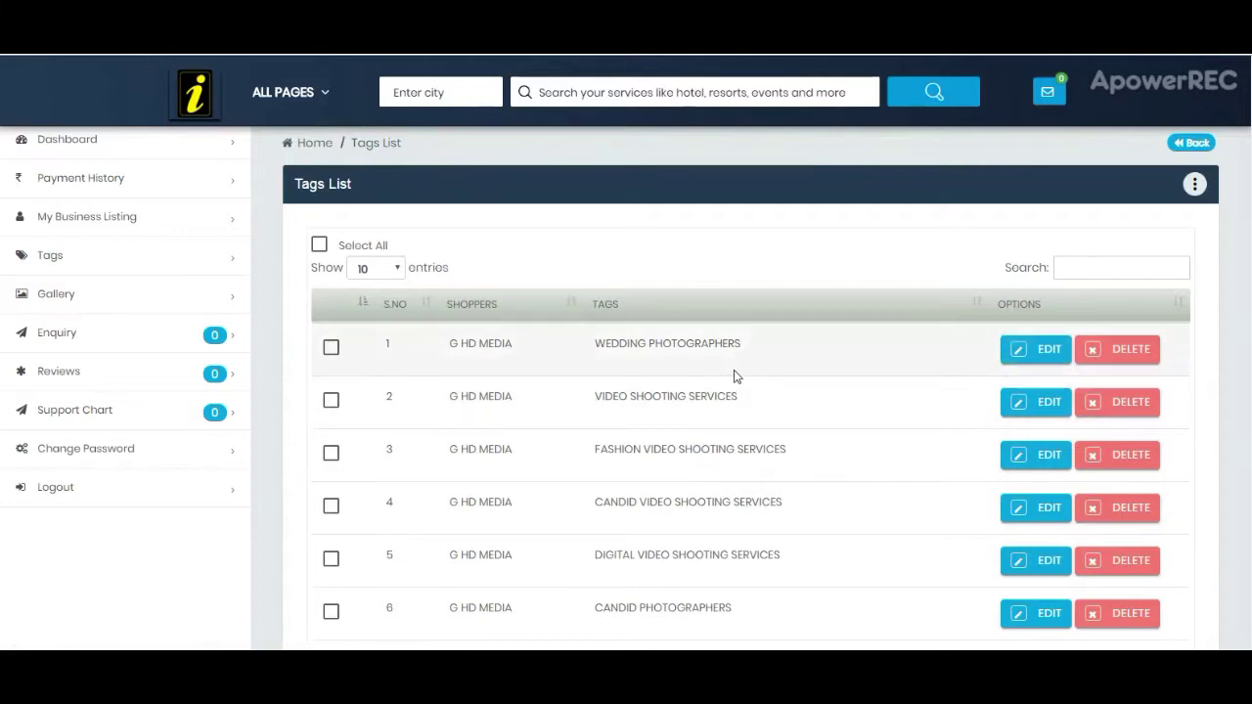
# Step: Start a new tags entry for G HD MEDIA without submitting, then open the Shoppers Enquiry list
pyautogui.click(1194, 185)
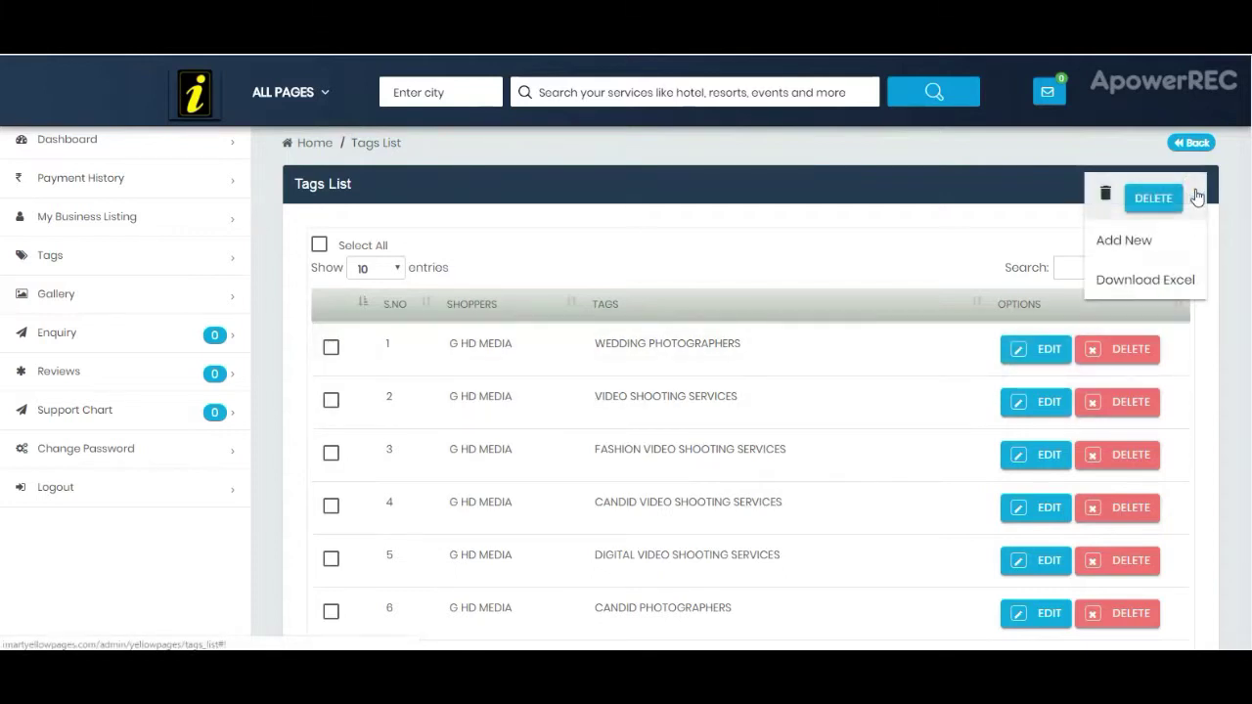
pyautogui.click(1162, 247)
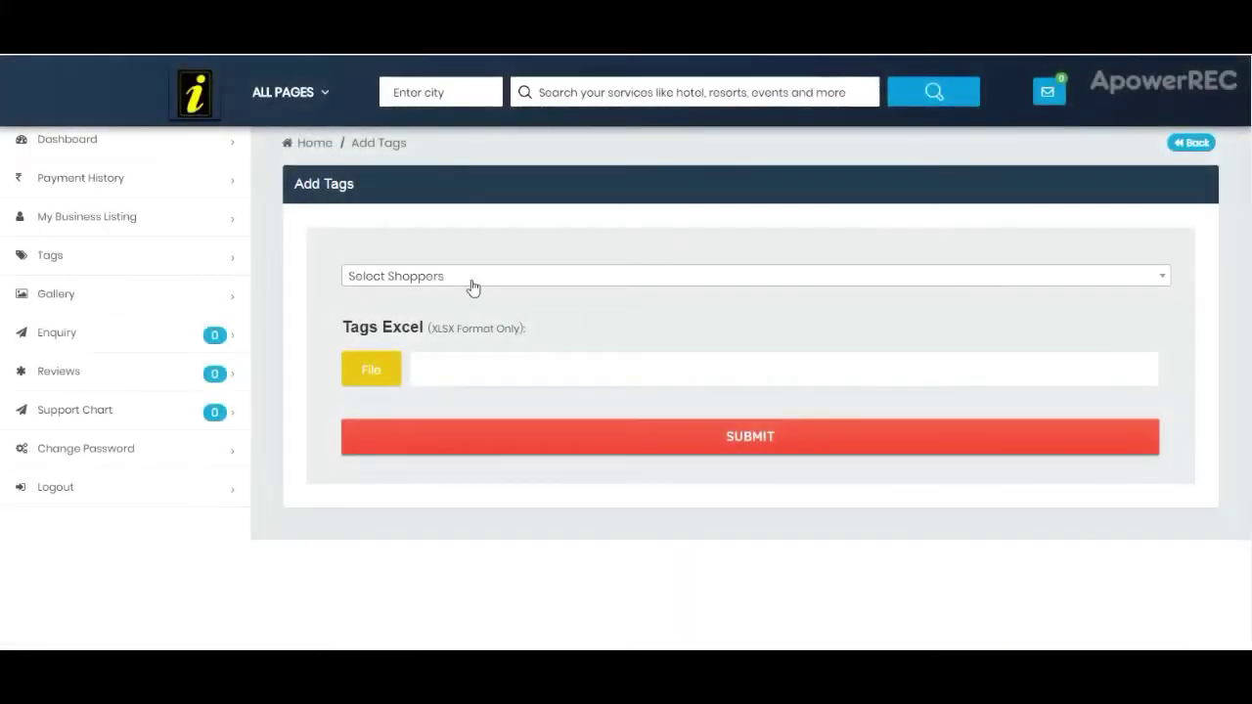
pyautogui.click(471, 282)
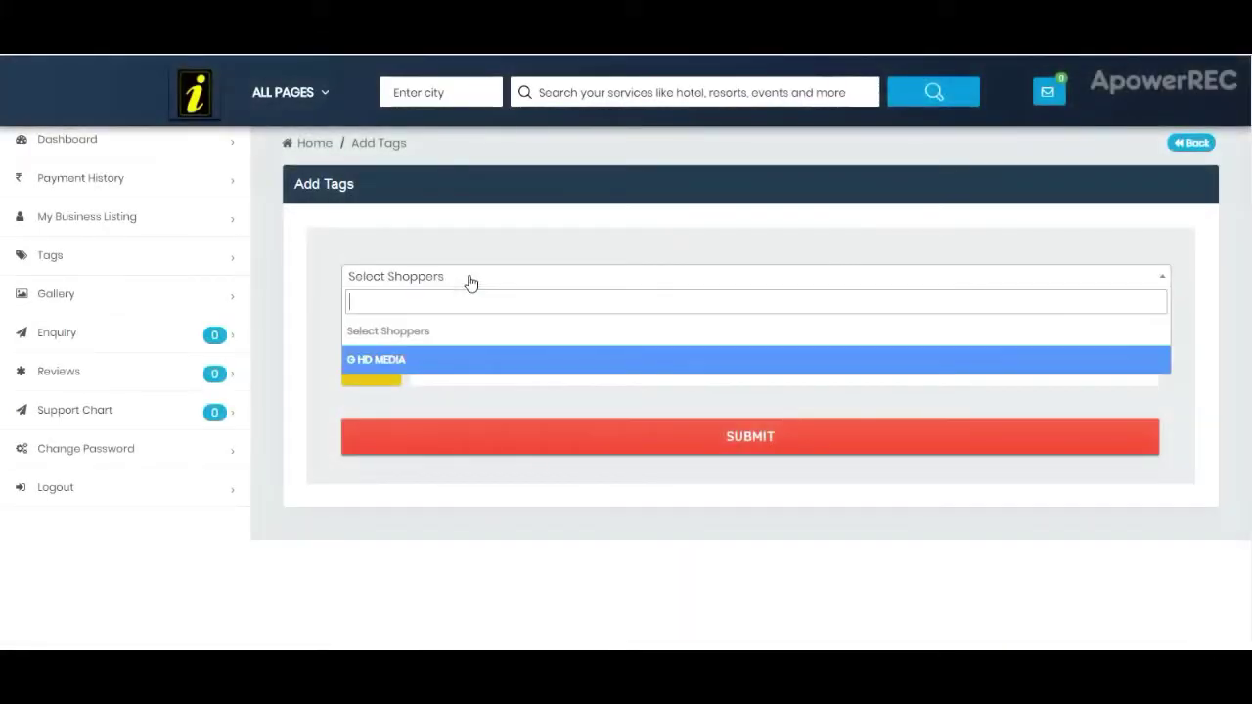
pyautogui.click(436, 360)
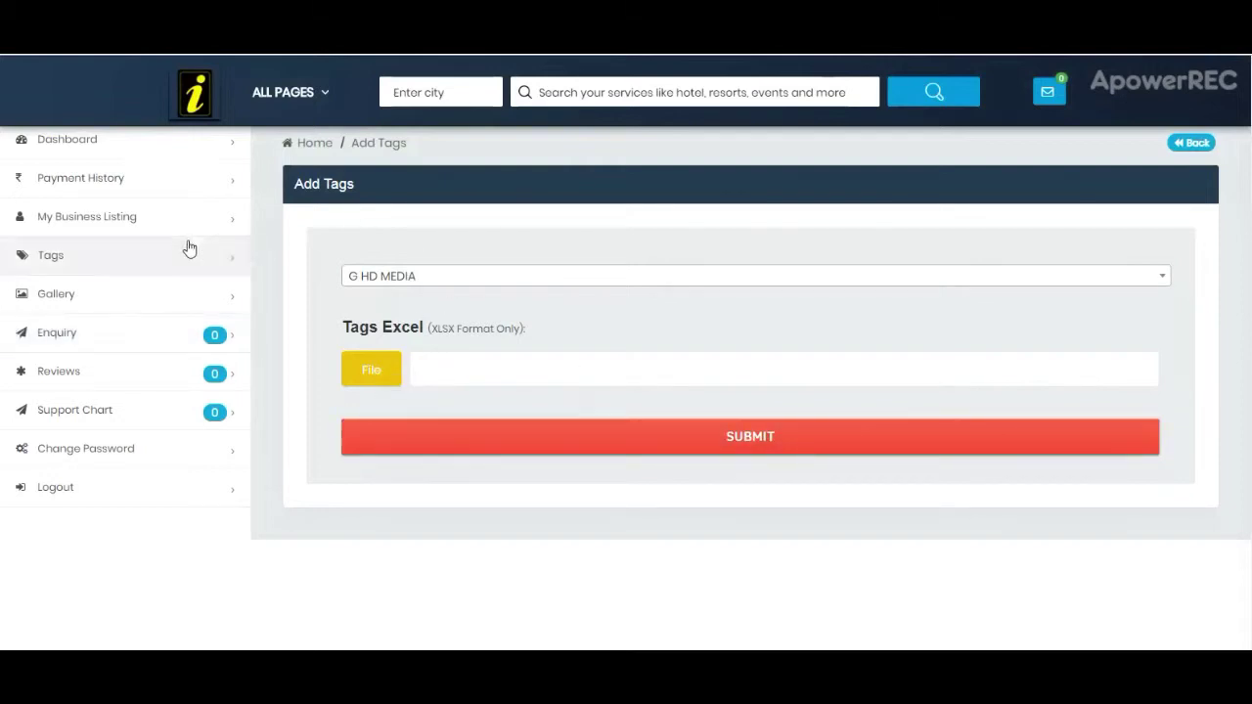
pyautogui.click(136, 262)
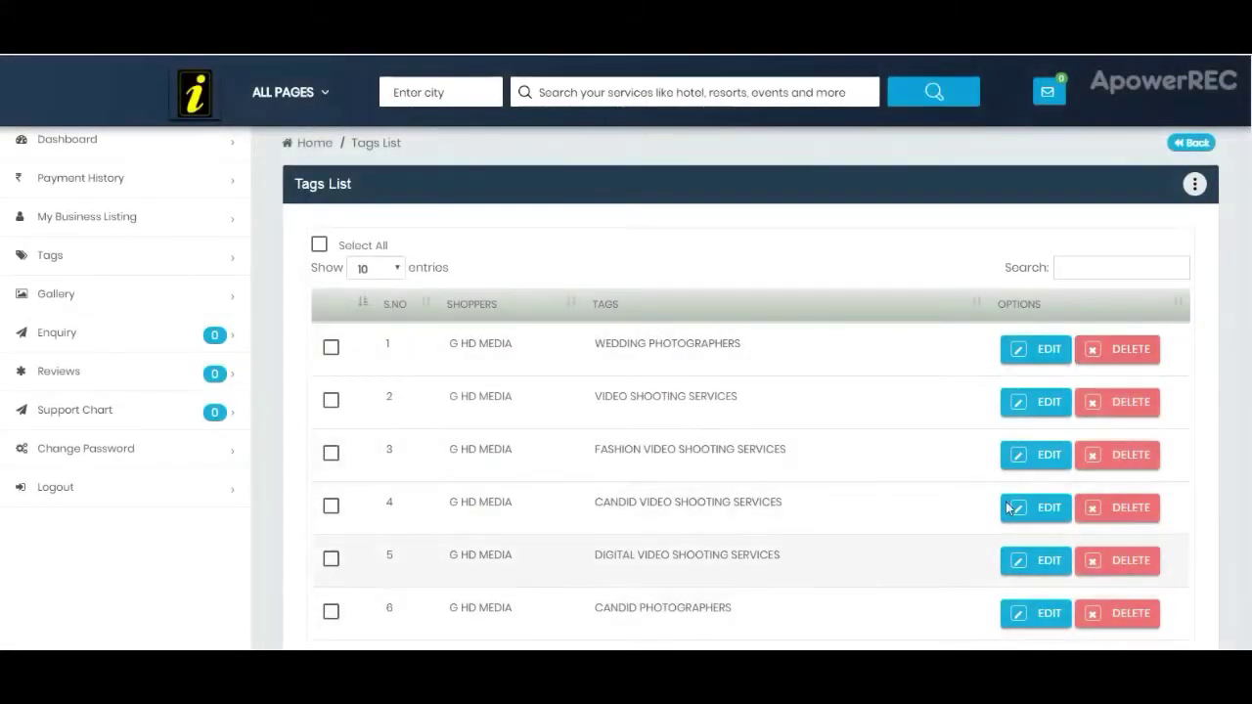
pyautogui.click(115, 346)
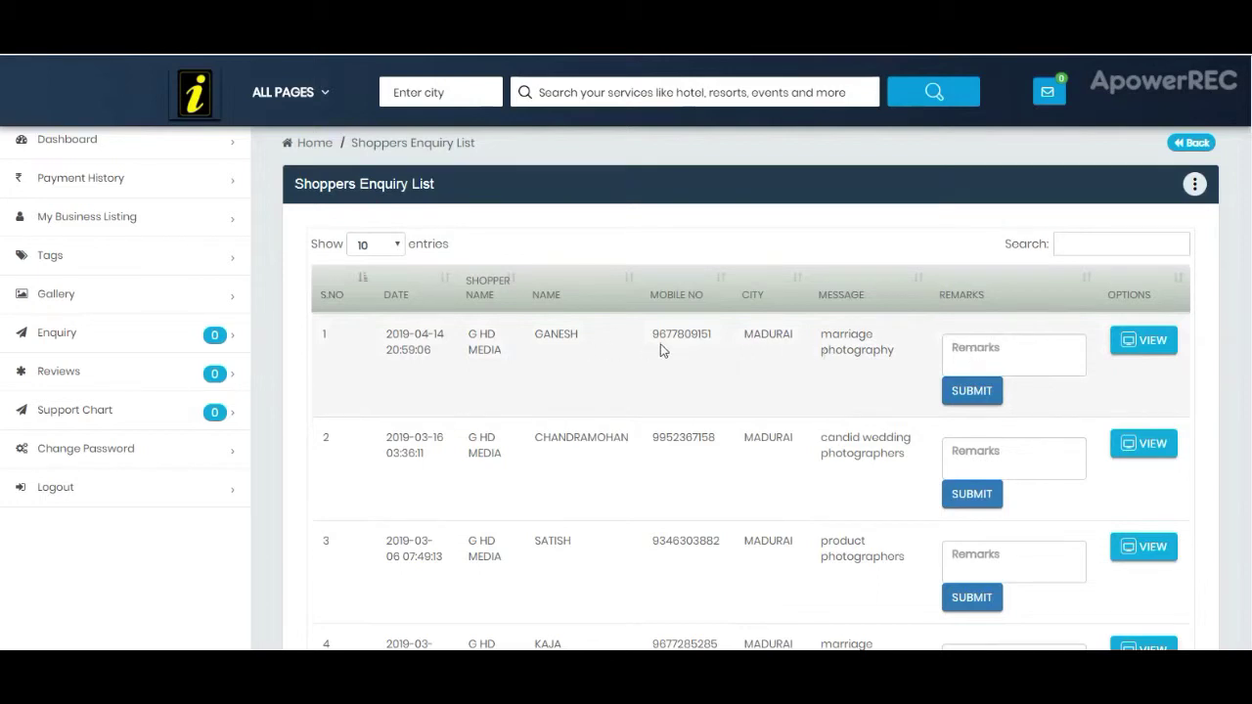
# Step: Review the first enquiry's full details, then go to the Shoppers Gallery list
pyautogui.click(954, 347)
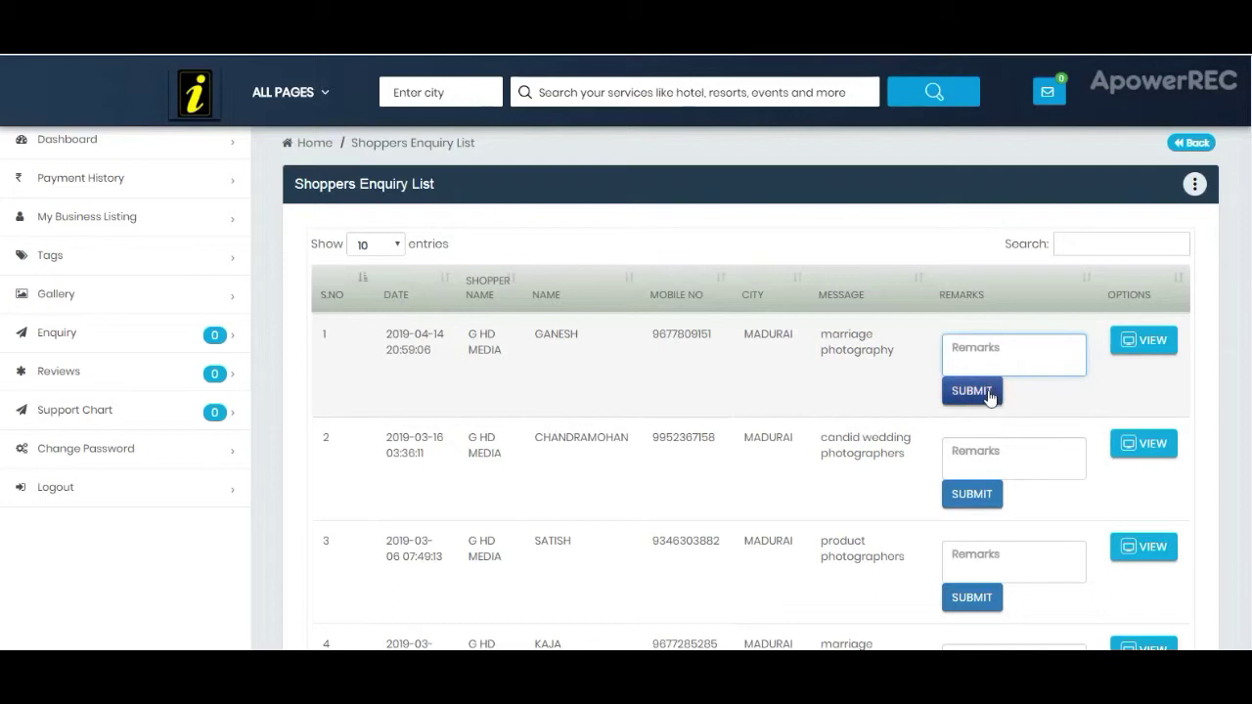
pyautogui.click(1161, 342)
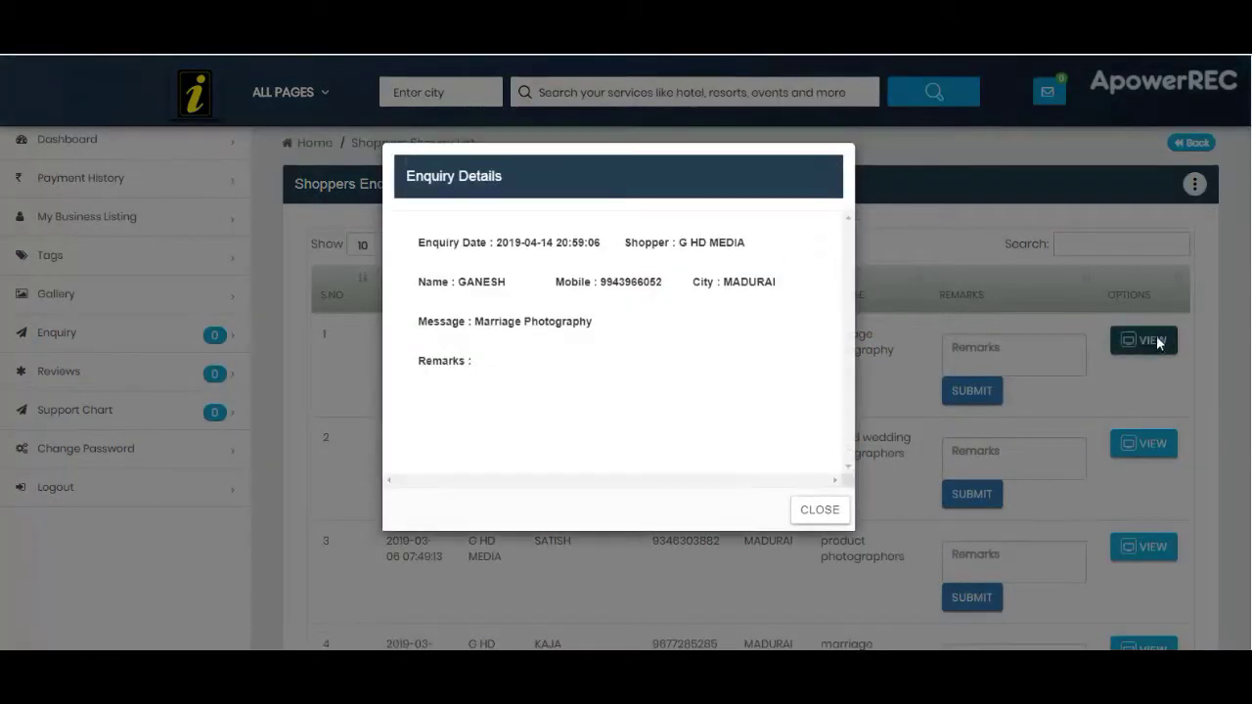
pyautogui.click(824, 514)
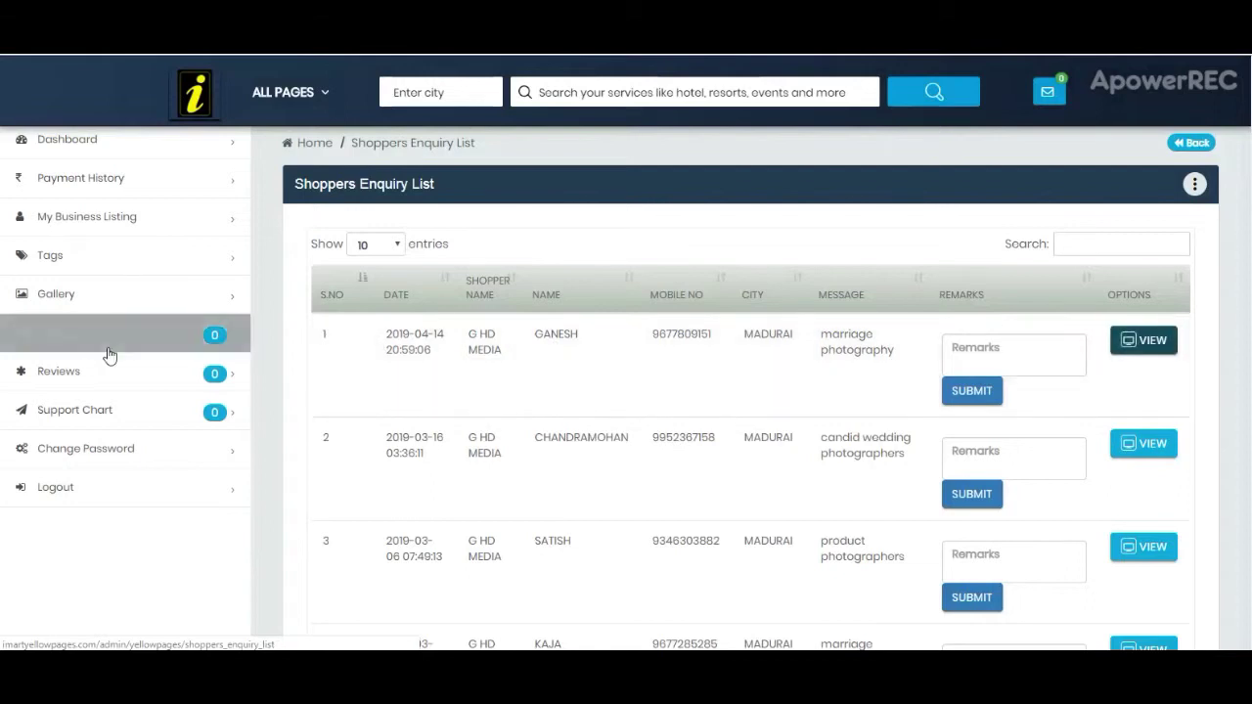
pyautogui.click(122, 301)
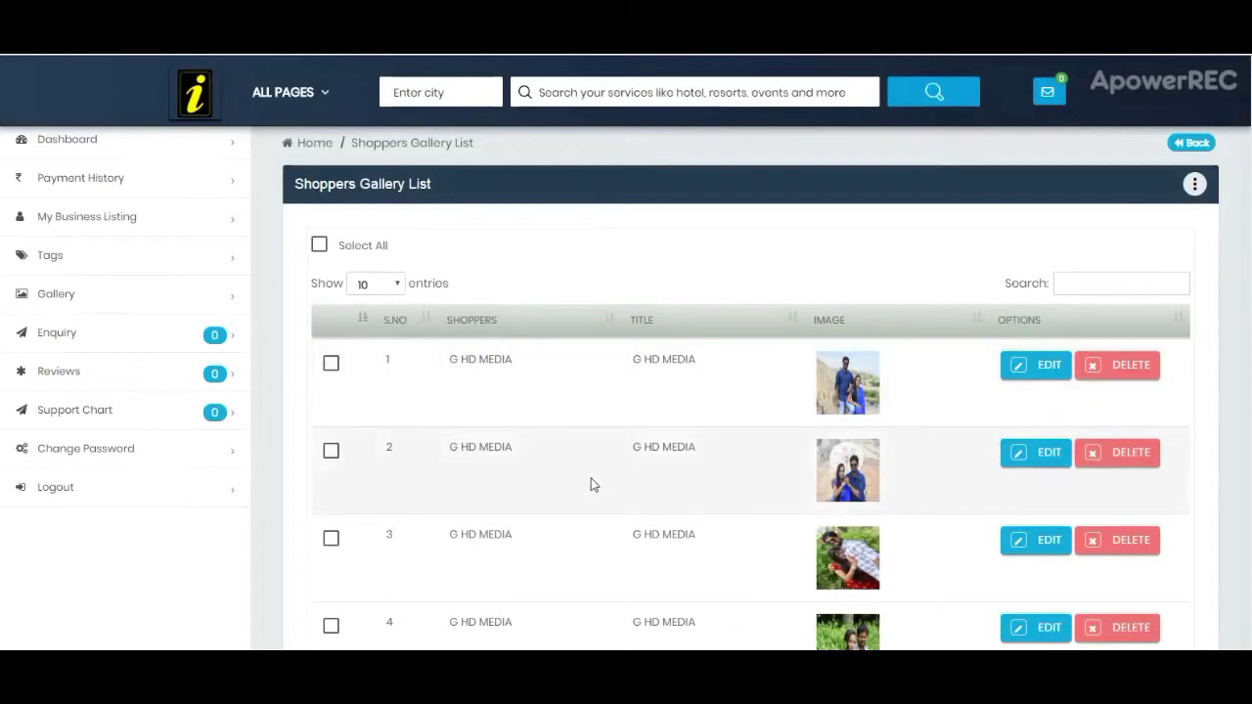
pyautogui.click(1195, 186)
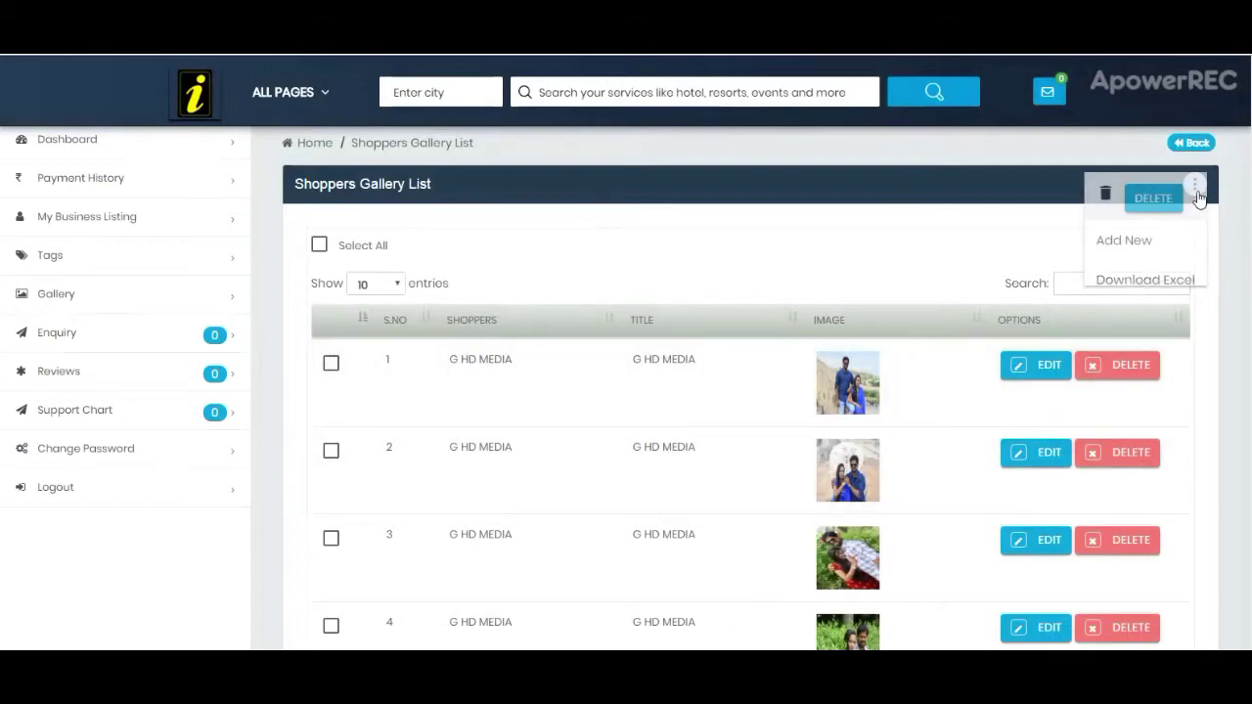
pyautogui.click(1125, 242)
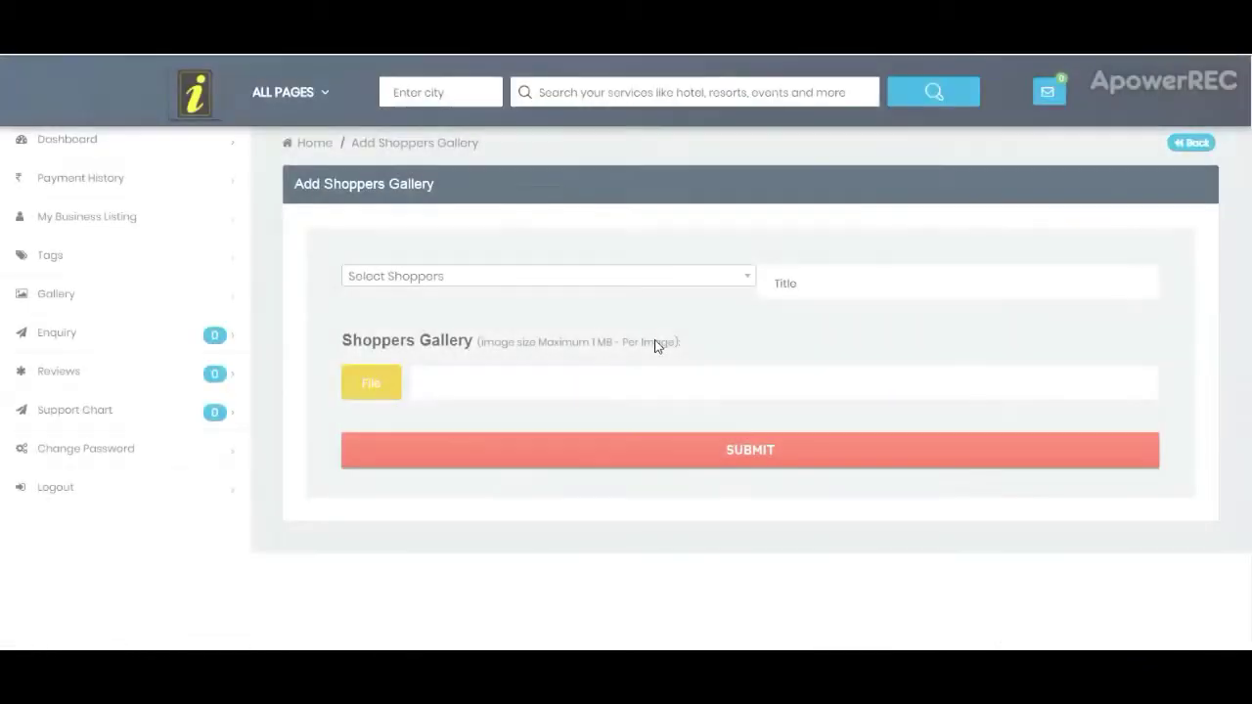
pyautogui.click(476, 278)
pyautogui.click(453, 364)
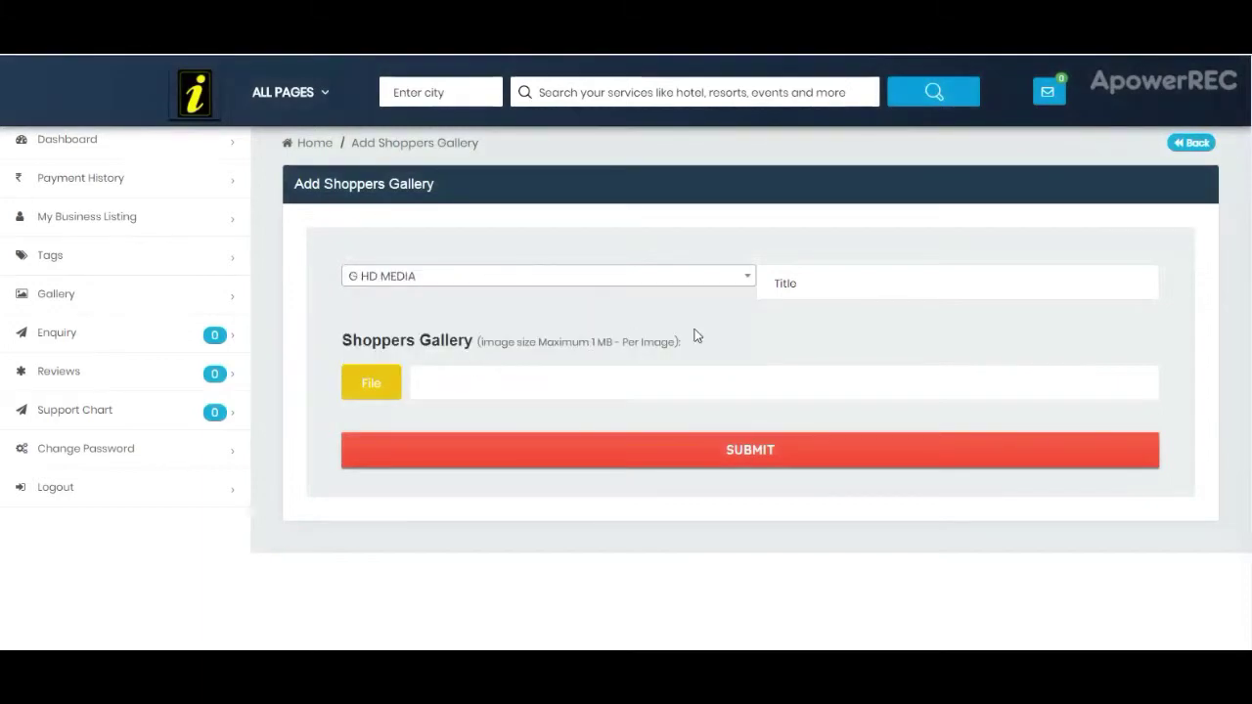
pyautogui.click(845, 283)
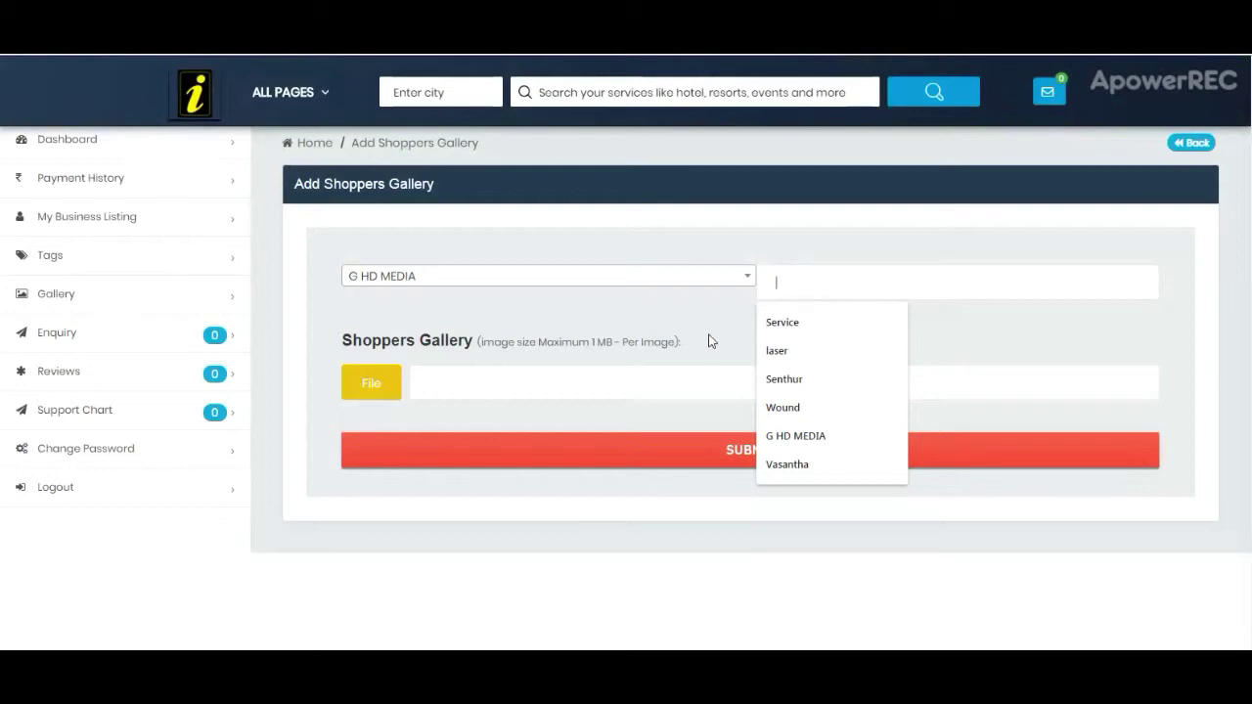
pyautogui.click(376, 383)
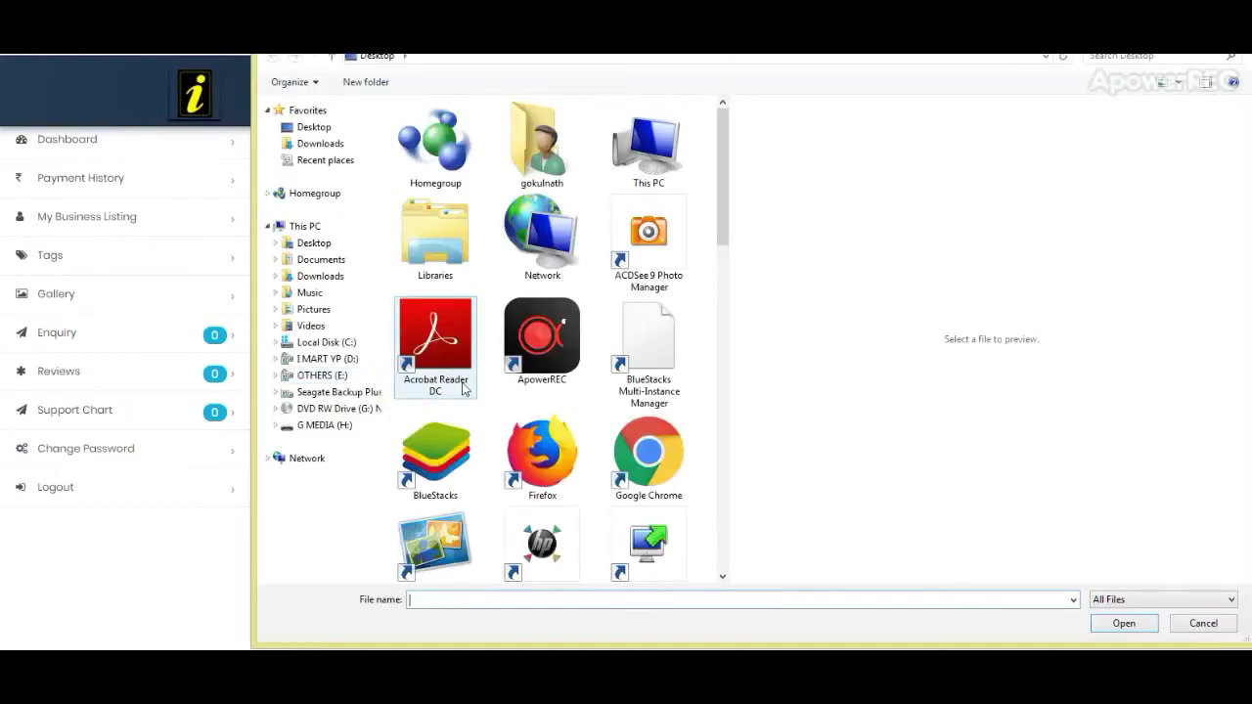
pyautogui.click(1205, 625)
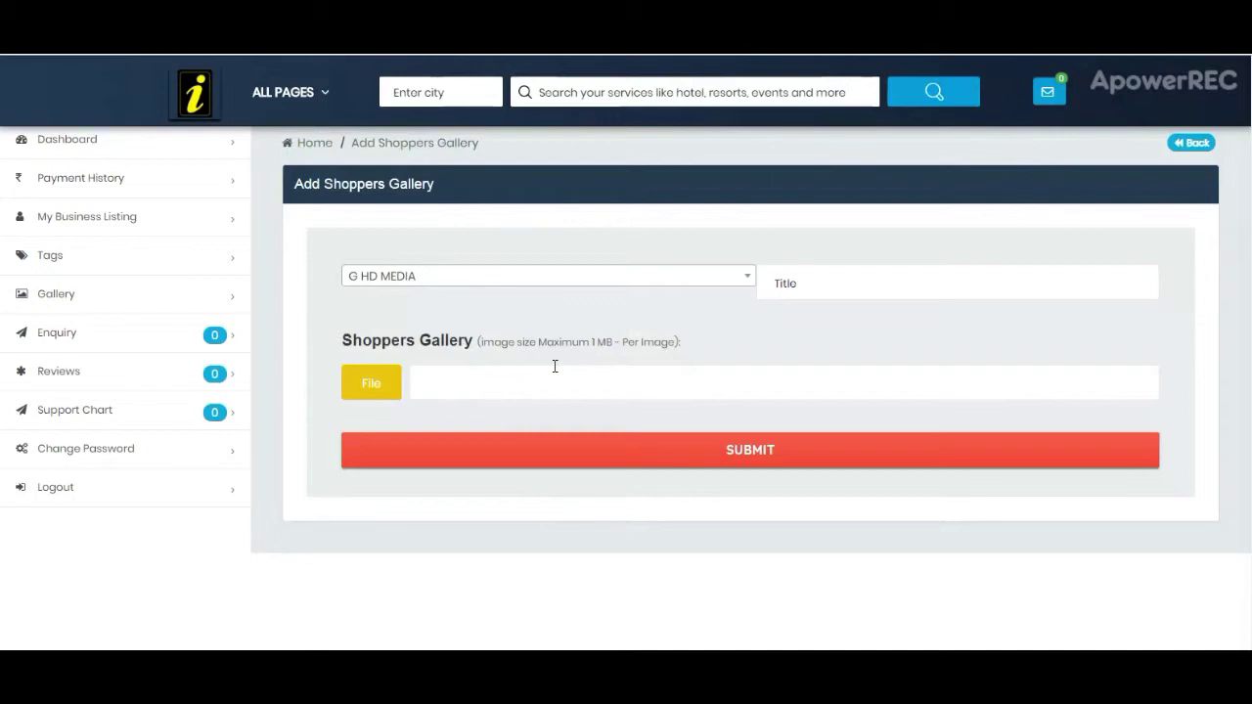
pyautogui.click(120, 299)
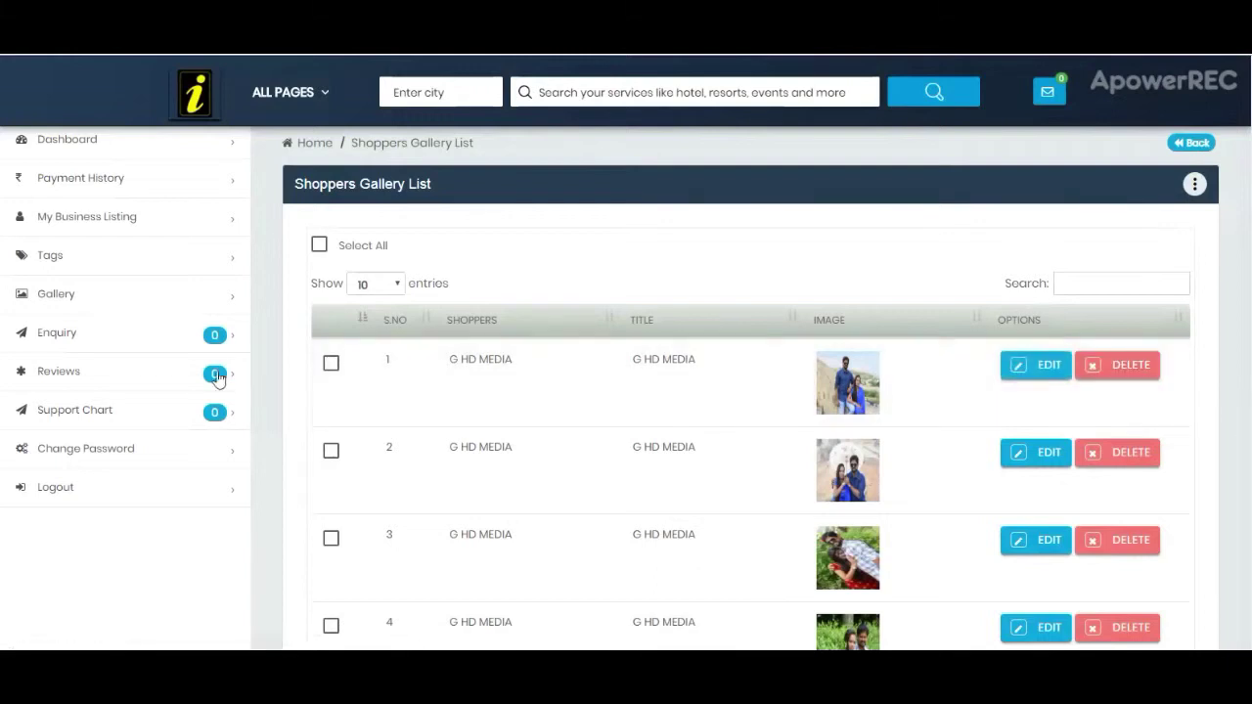
# Step: Open the Reviews list and block the second review
pyautogui.click(85, 371)
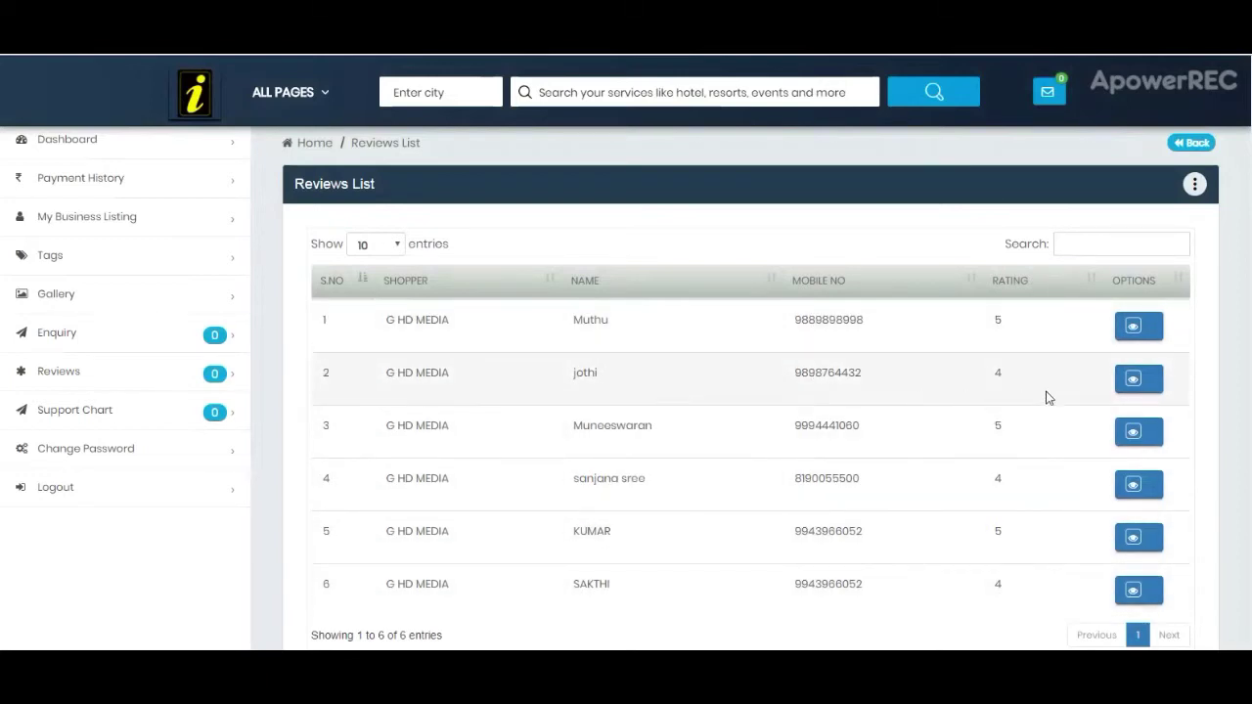
pyautogui.click(1150, 386)
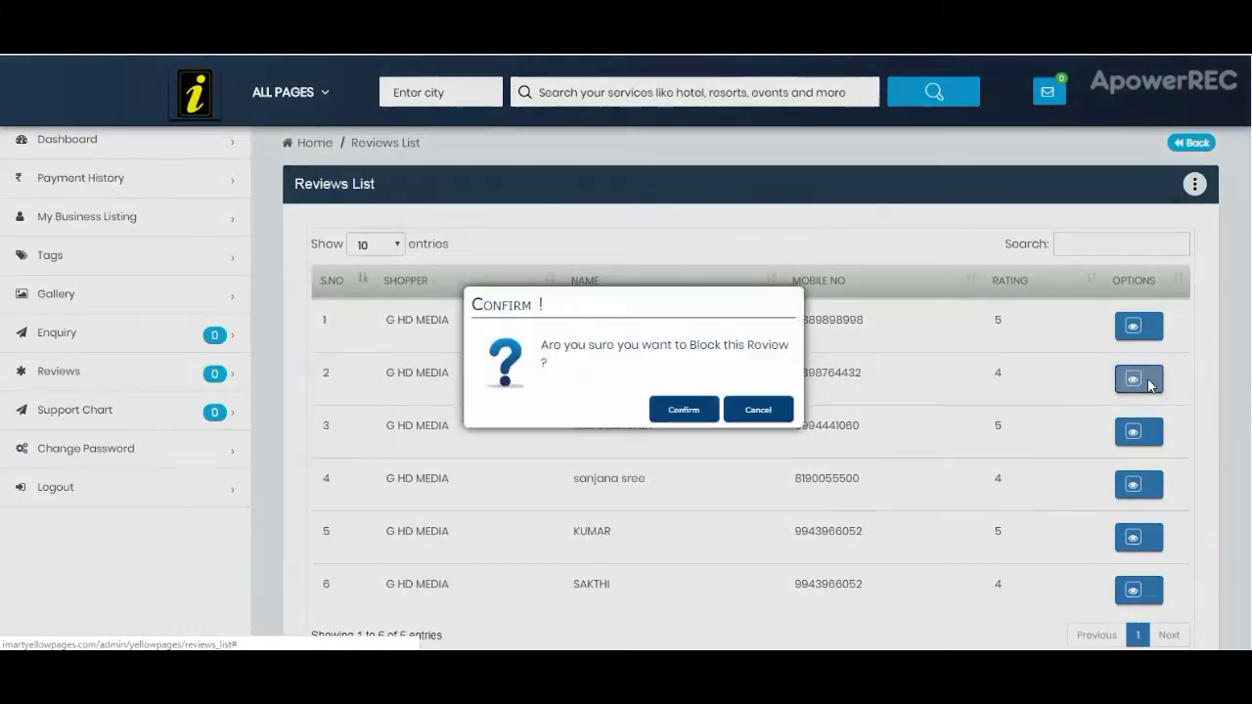
pyautogui.click(692, 415)
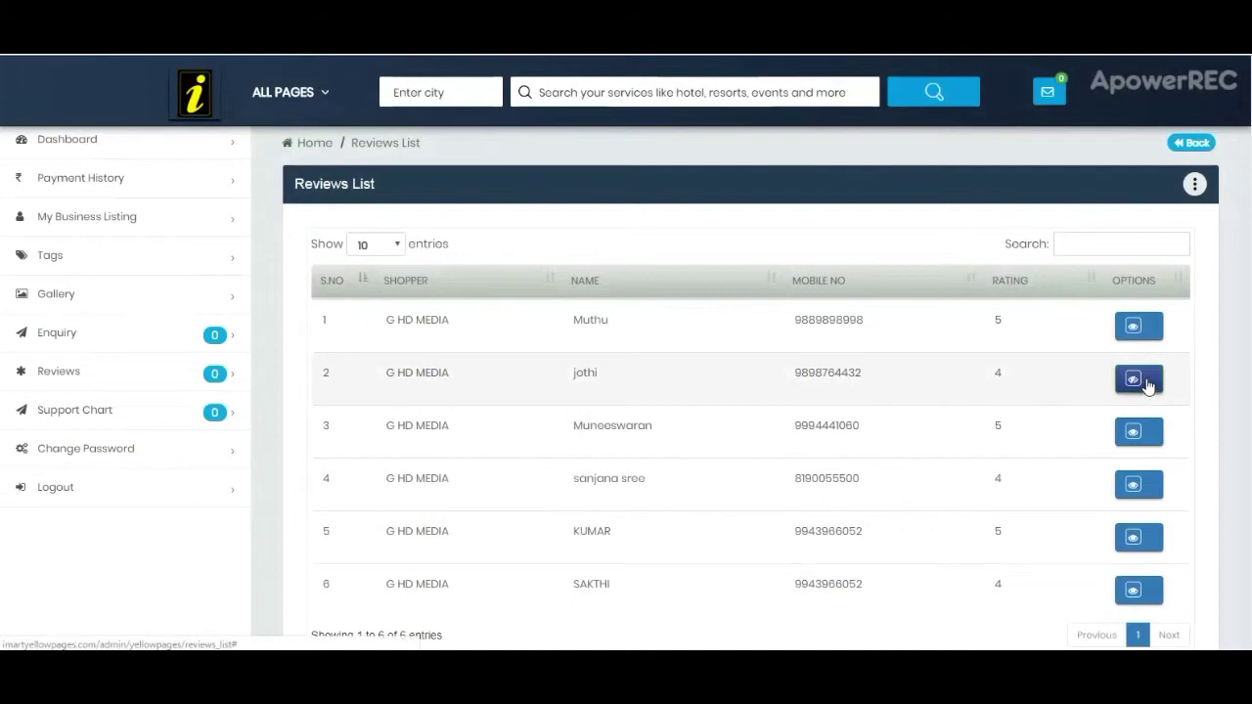
# Step: Unblock the second review again and go to the Support Chart list
pyautogui.click(1146, 382)
pyautogui.click(685, 409)
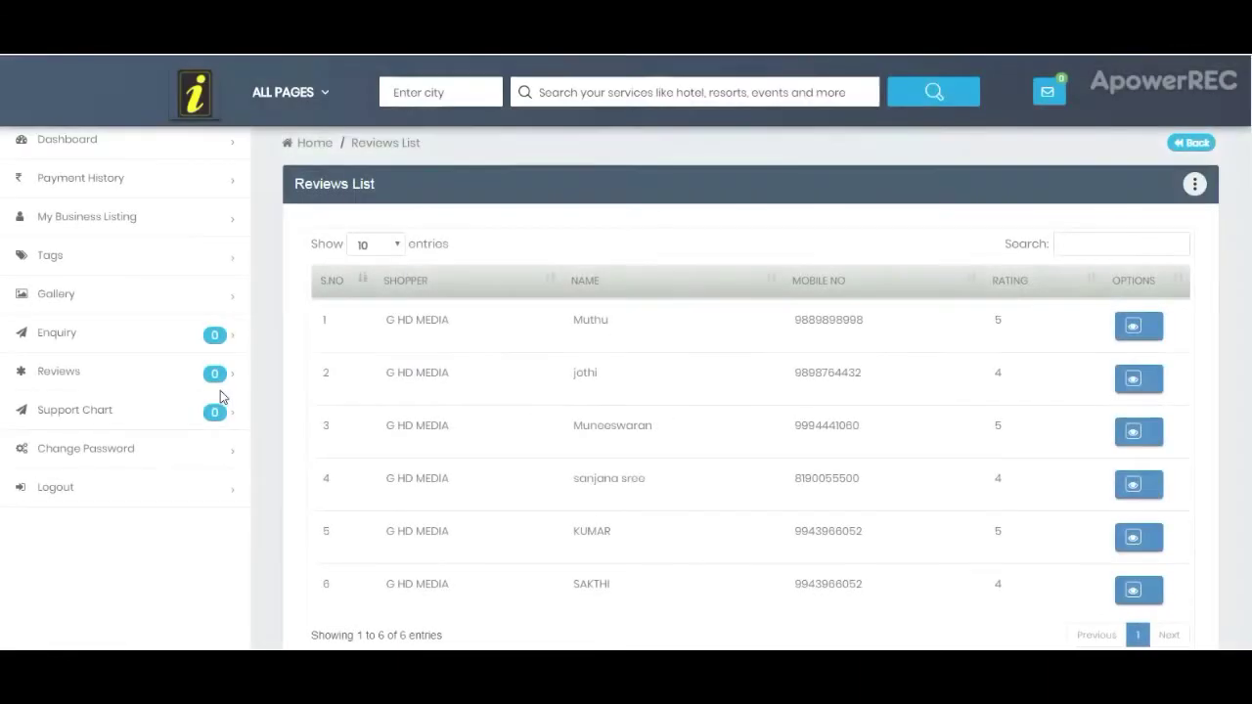
pyautogui.click(137, 423)
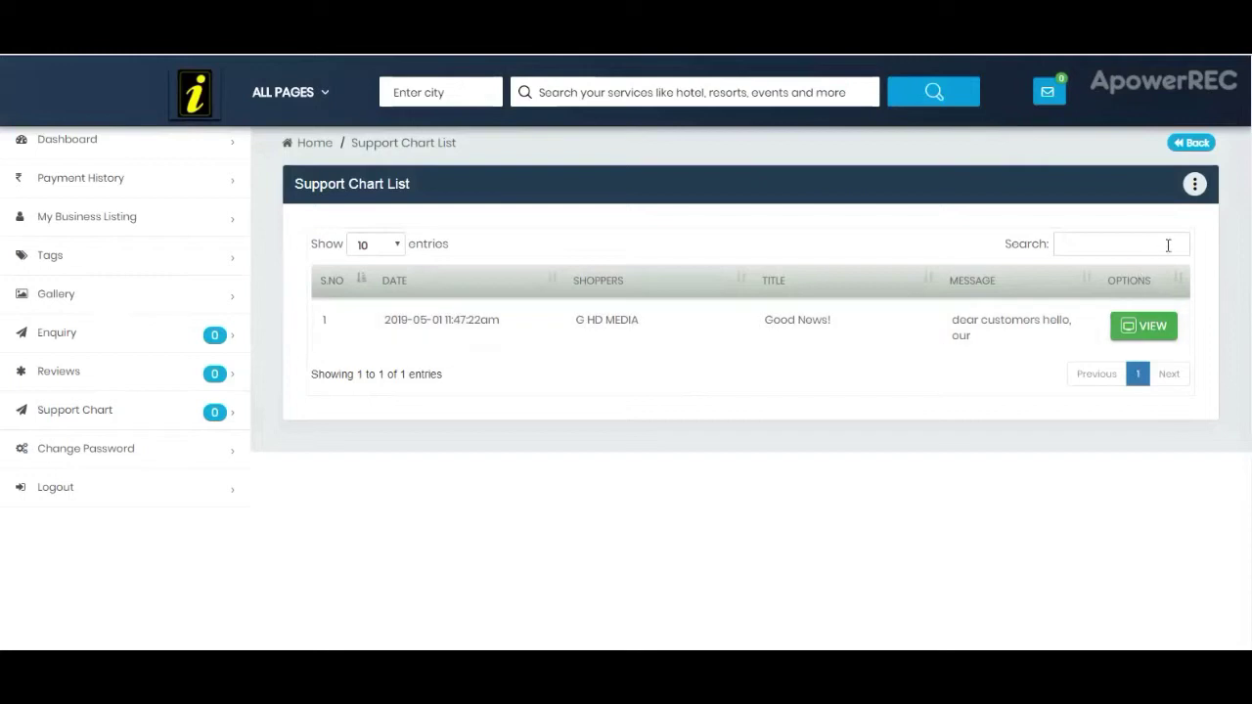
# Step: Start a new support chart entry with G HD MEDIA as the shopper
pyautogui.click(1195, 184)
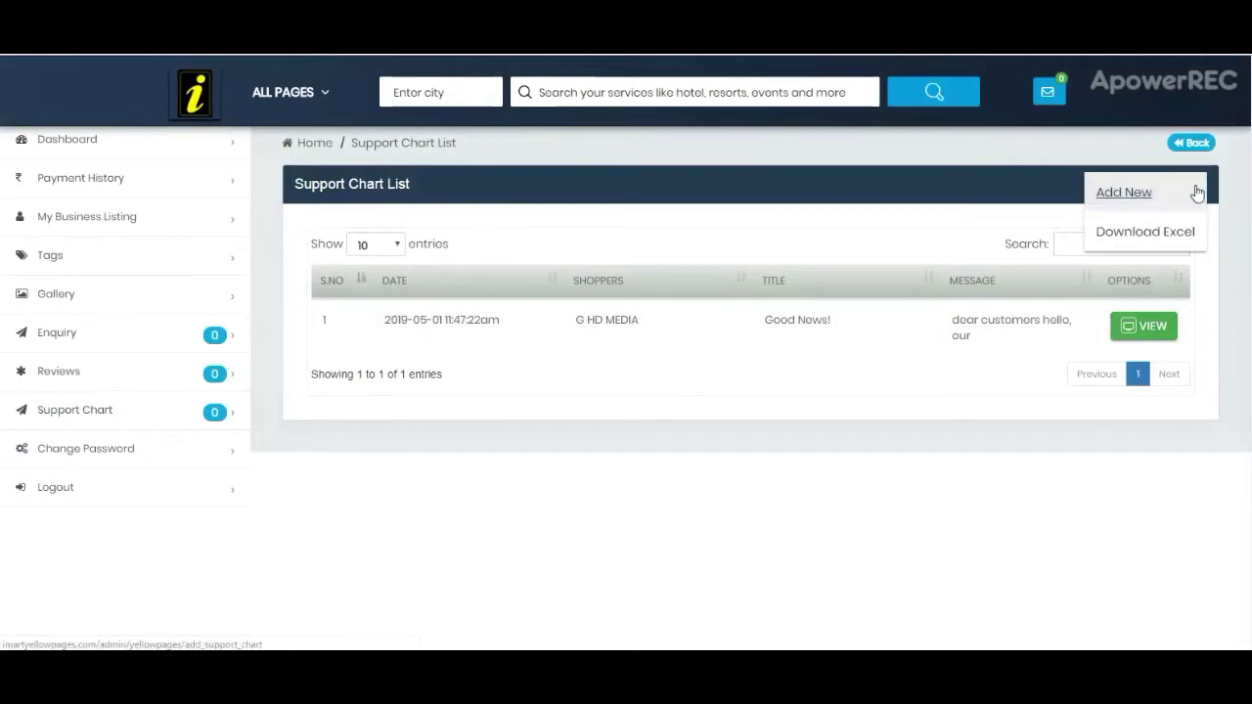
pyautogui.click(1151, 195)
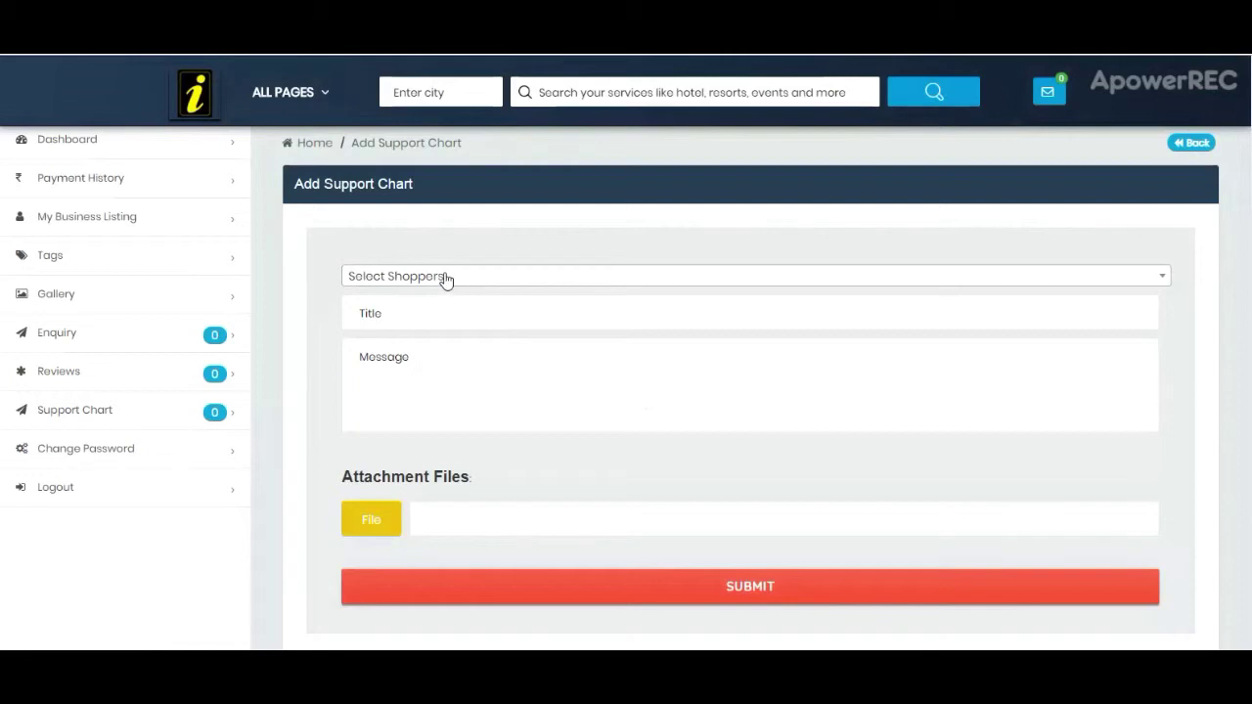
pyautogui.click(441, 277)
pyautogui.click(432, 357)
# Step: Visit the Title and Message fields without entering text, then go to Change Password
pyautogui.click(406, 313)
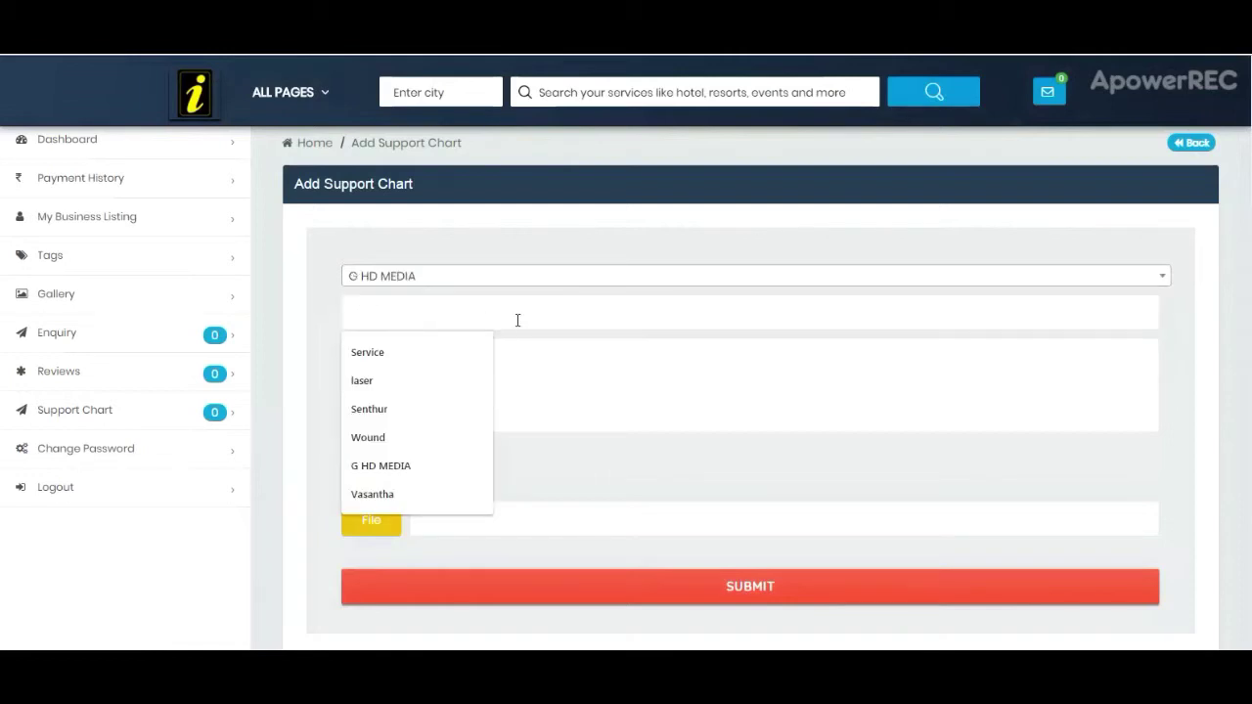
pyautogui.click(571, 250)
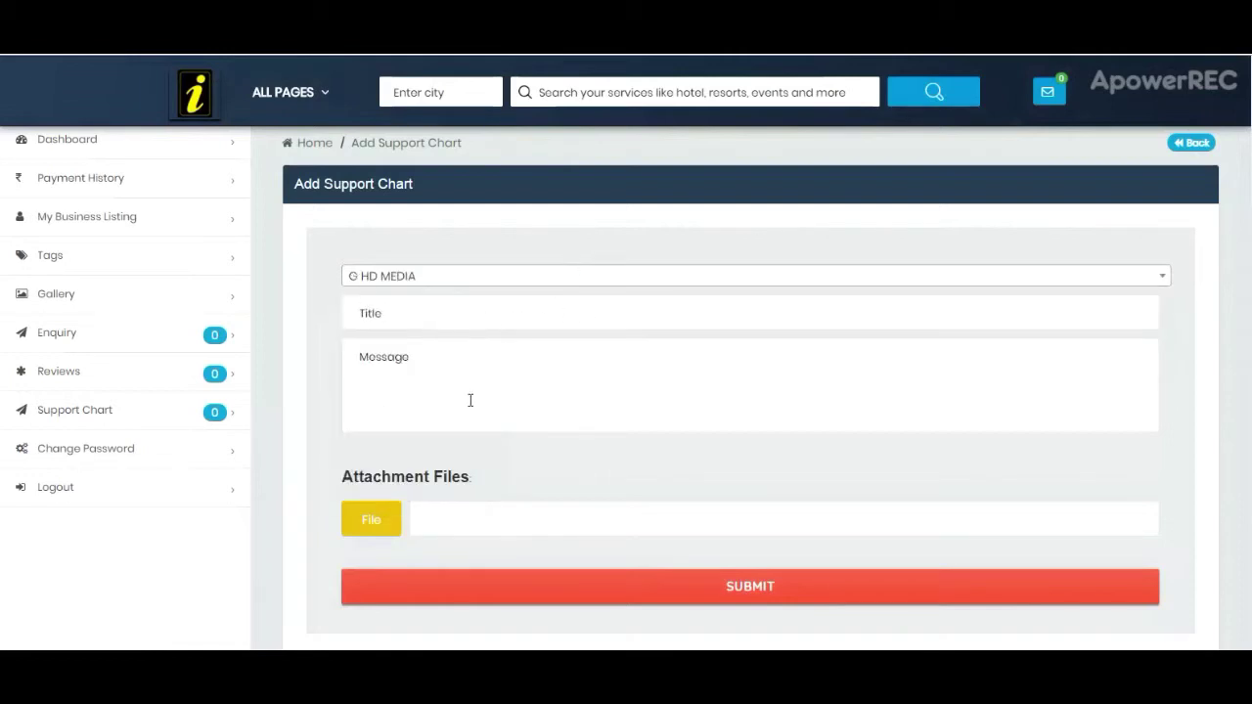
pyautogui.click(472, 379)
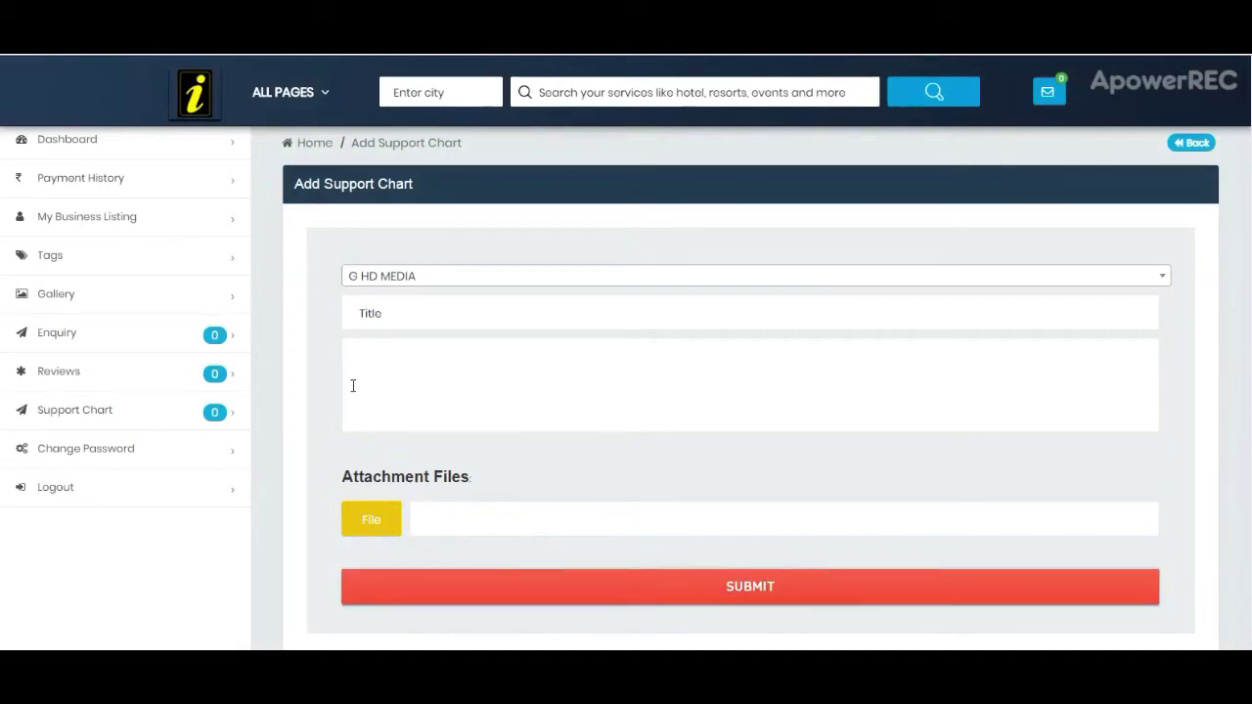
pyautogui.click(168, 450)
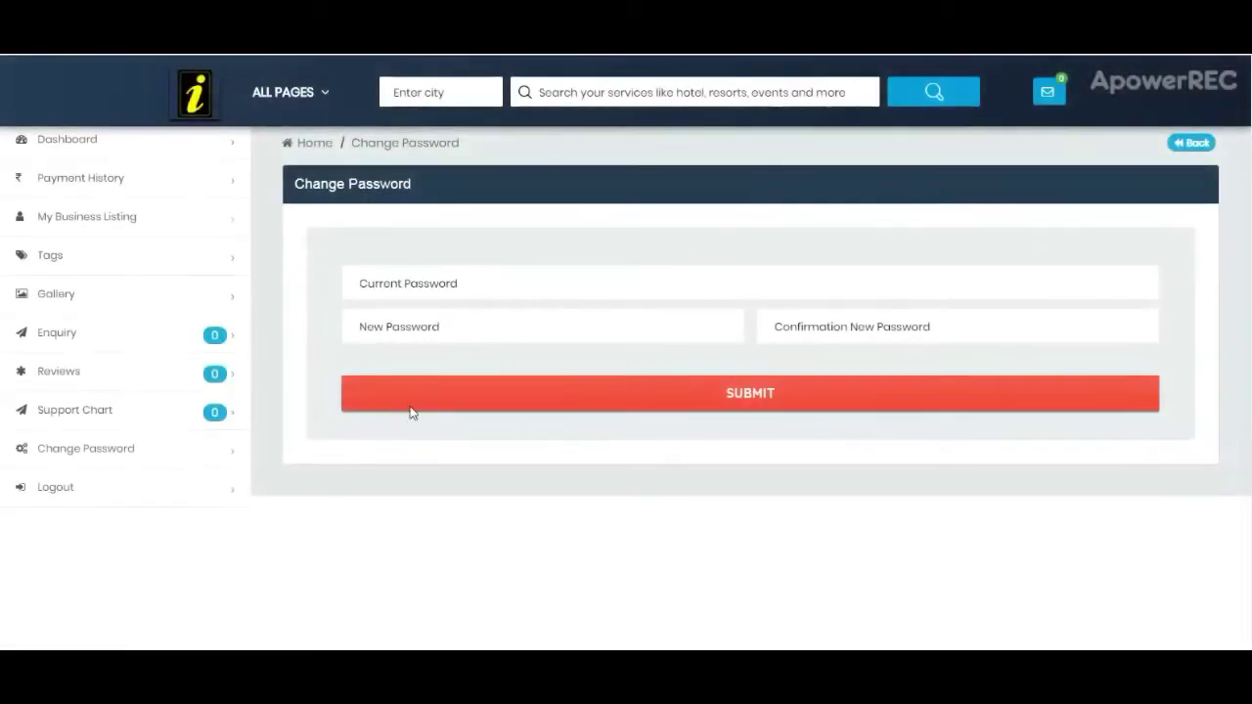
# Step: Step through the current, new and confirmation password fields, leaving them empty
pyautogui.click(467, 282)
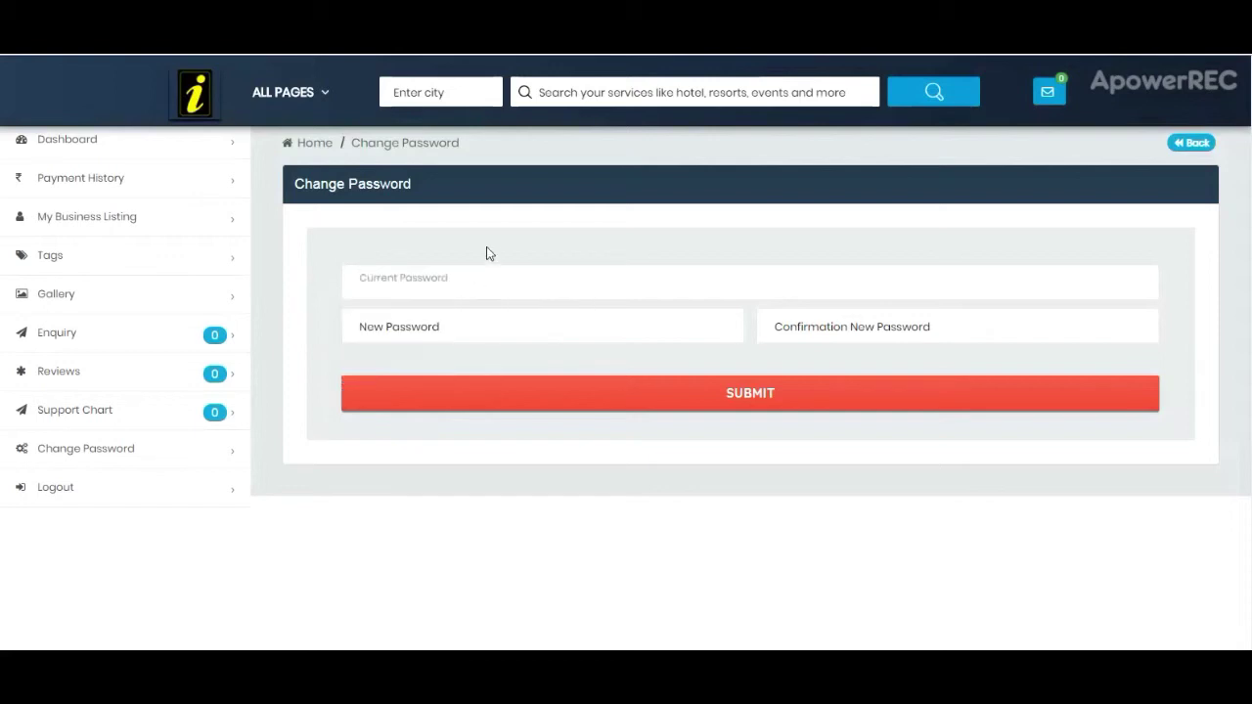
pyautogui.click(481, 323)
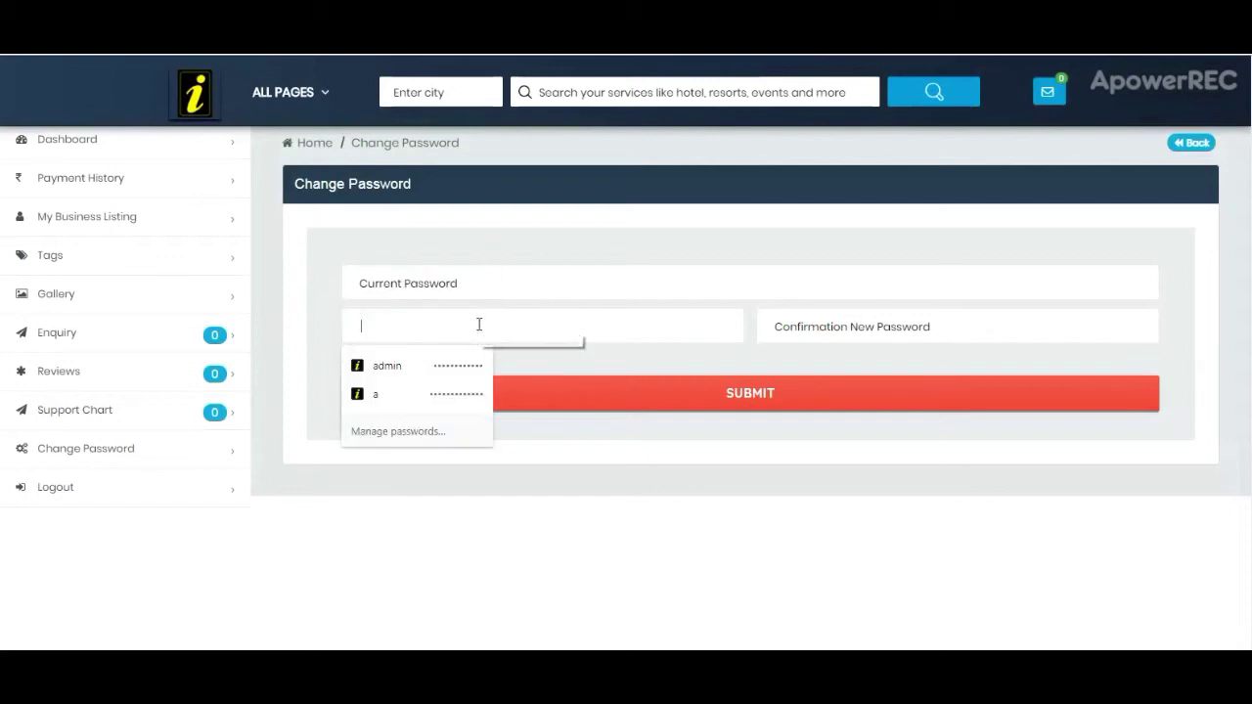
pyautogui.click(820, 337)
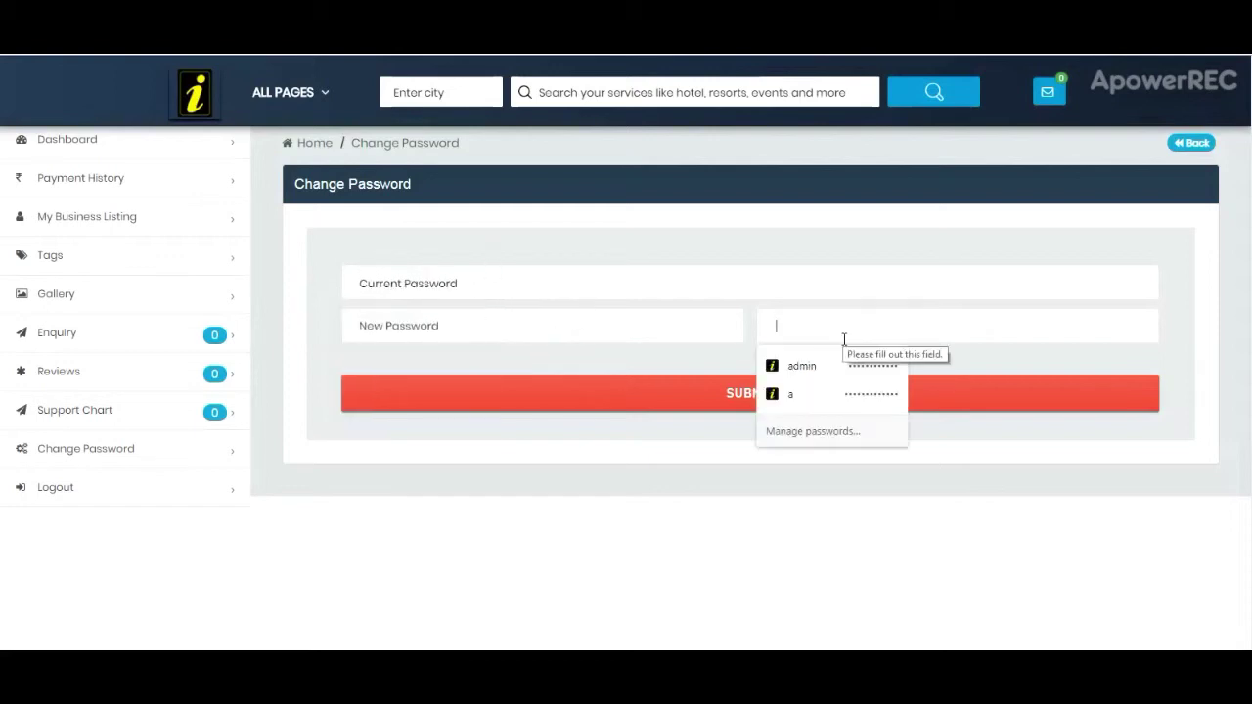
pyautogui.click(959, 358)
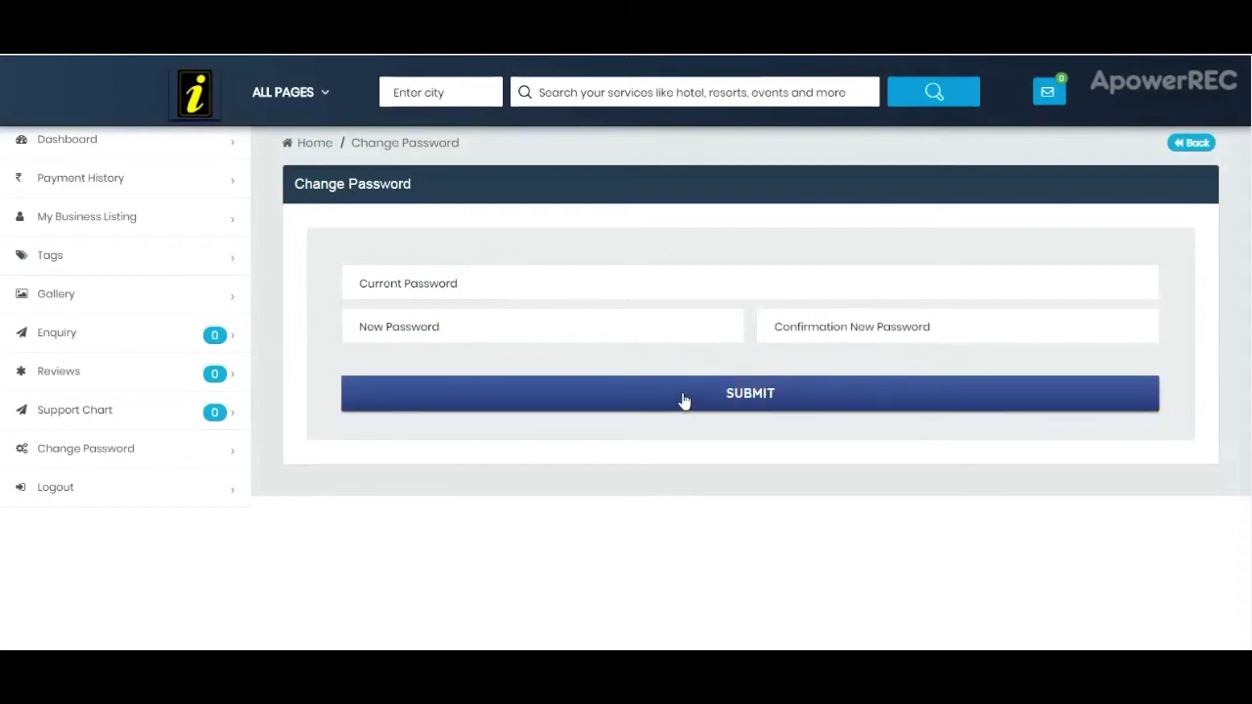